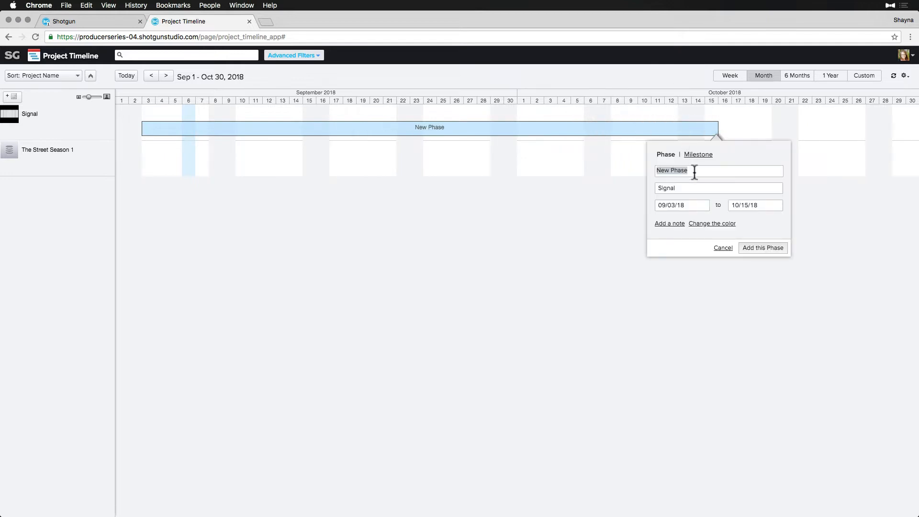
- Name the new Signal phase "Bidding", color it dark blue, and add it to the timeline
text(Bidding)
click(717, 223)
click(668, 256)
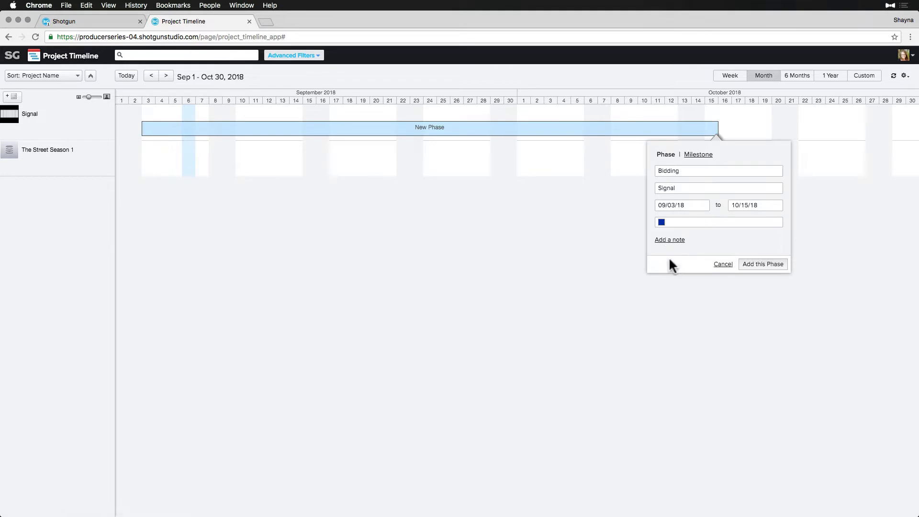
click(755, 264)
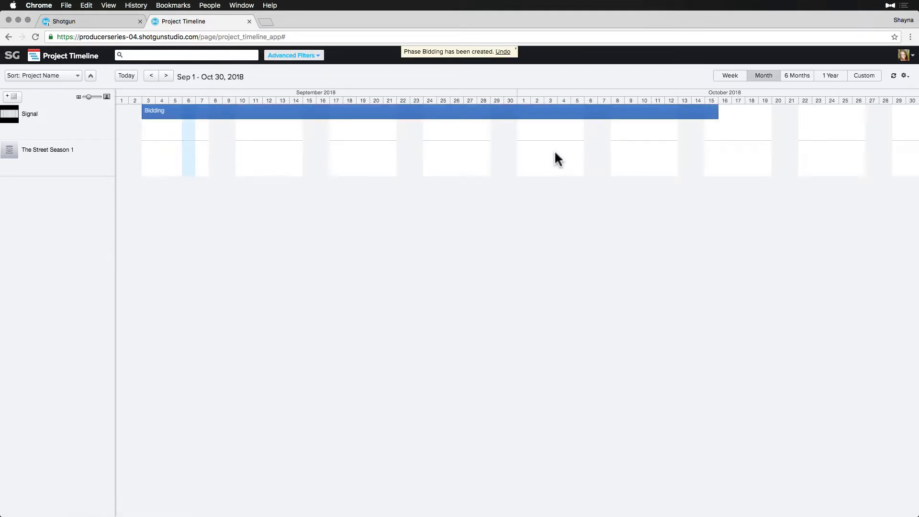
- Add a green milestone named "Awarded" to the Signal project on 10/01/18
click(523, 130)
click(521, 160)
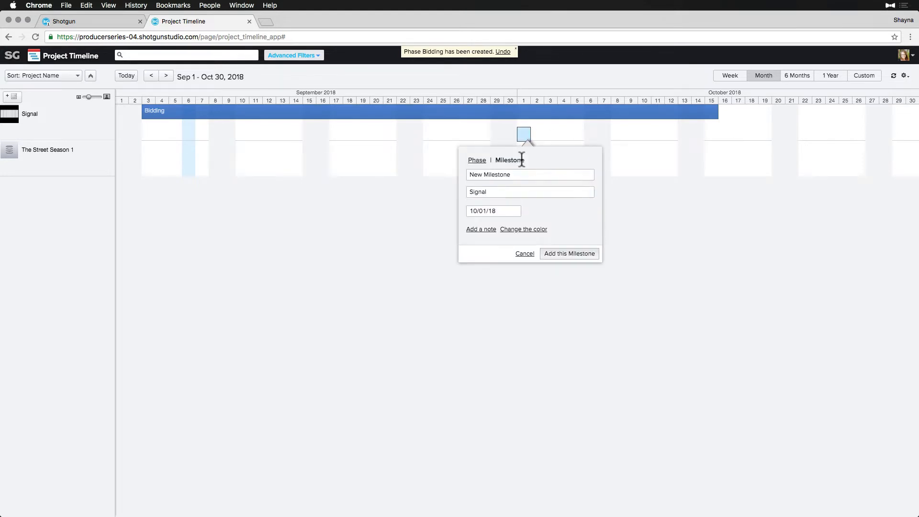
click(499, 177)
text(Awarded)
click(502, 229)
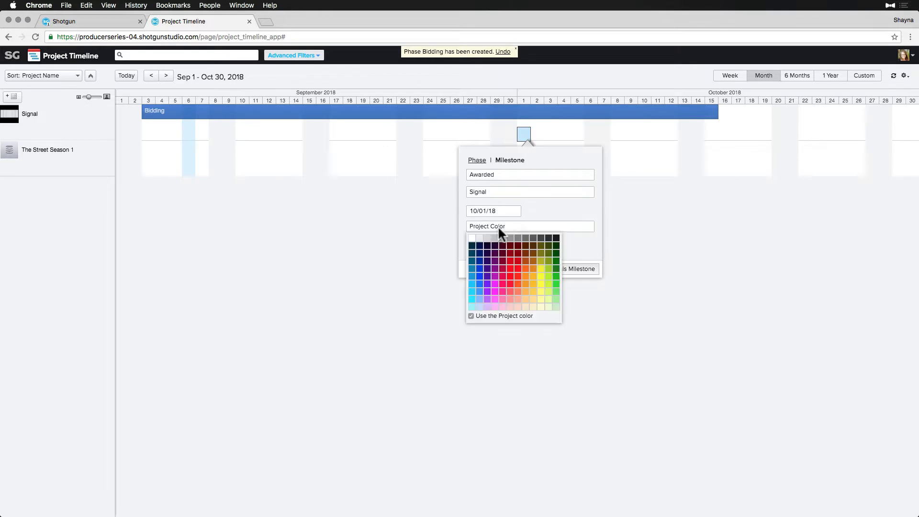
click(555, 272)
click(569, 268)
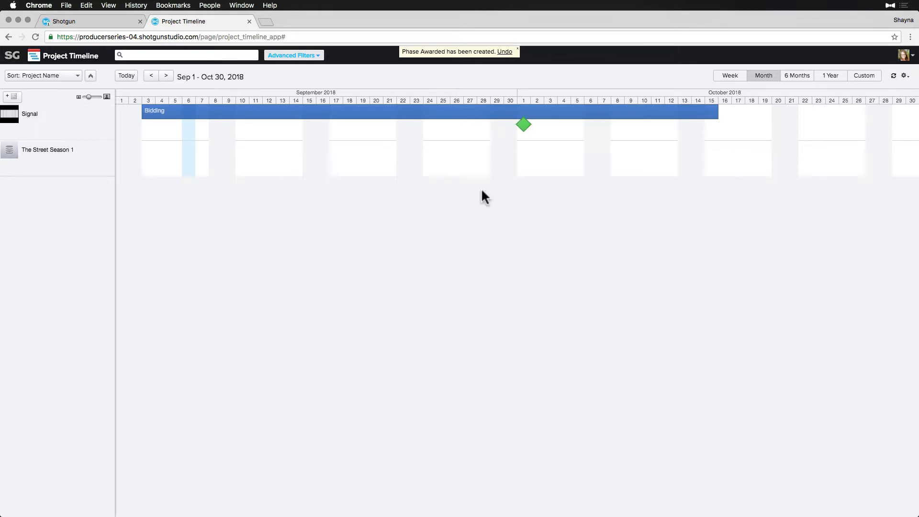
- Add a light blue Signal phase named "Pre-production: Rock Sequence" running from 10/01/18 to 10/30/18
drag(528, 135, 915, 130)
text(P)
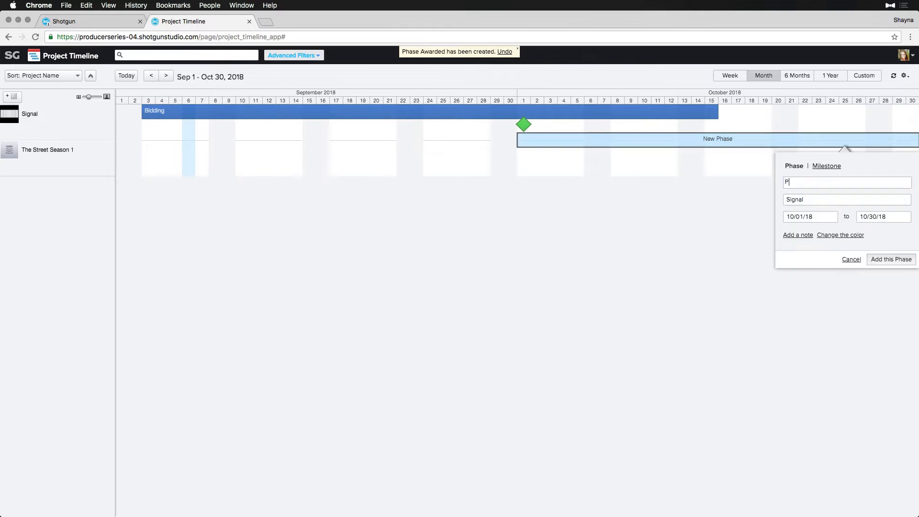
text(re-production: Rock Sequence)
click(832, 235)
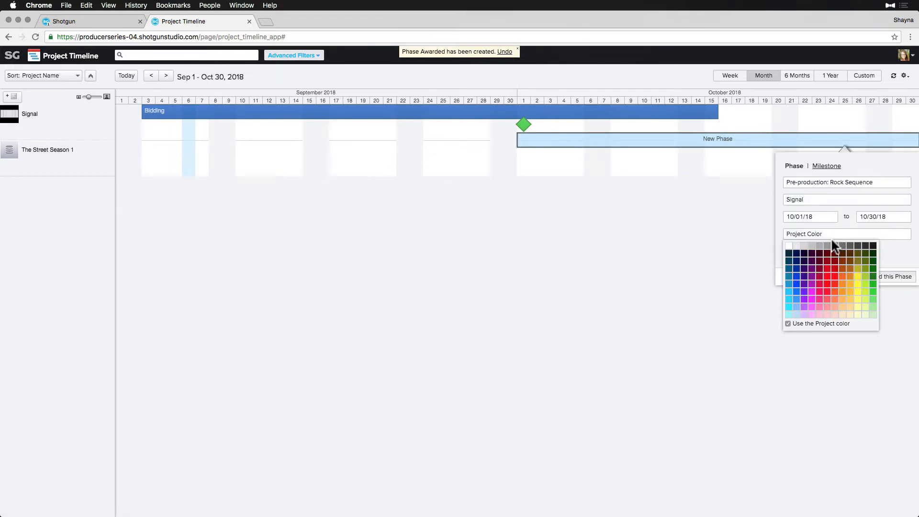
click(786, 289)
click(890, 276)
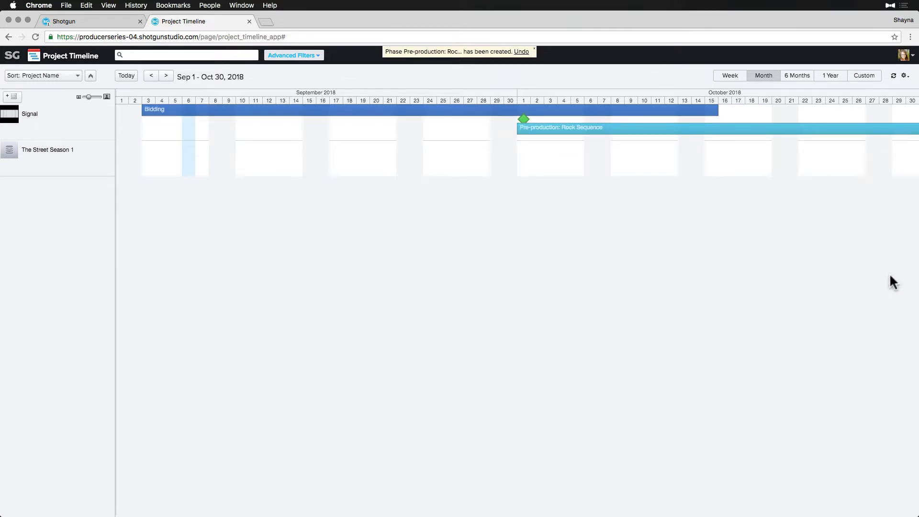
- Add a yellow milestone named "Animatics from Client" to the Signal project on 10/03/18
click(550, 143)
text(Anima)
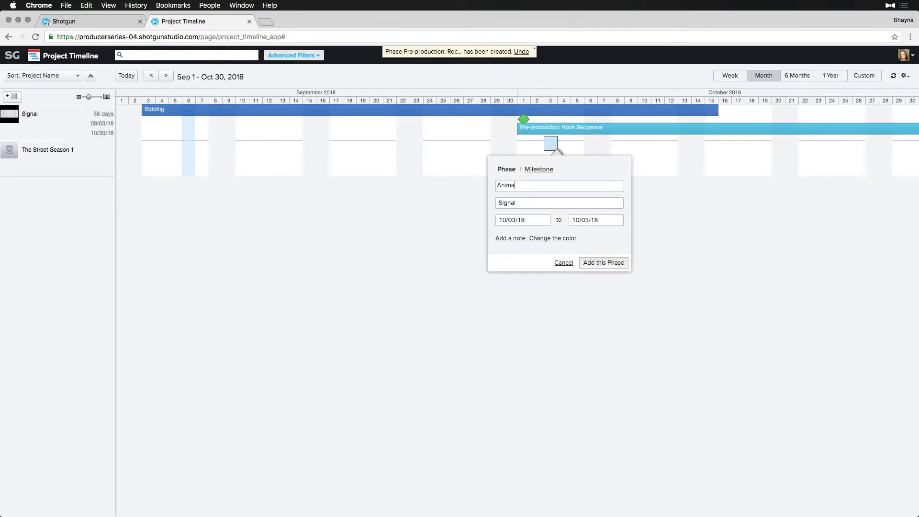
text(tics from Client)
click(543, 165)
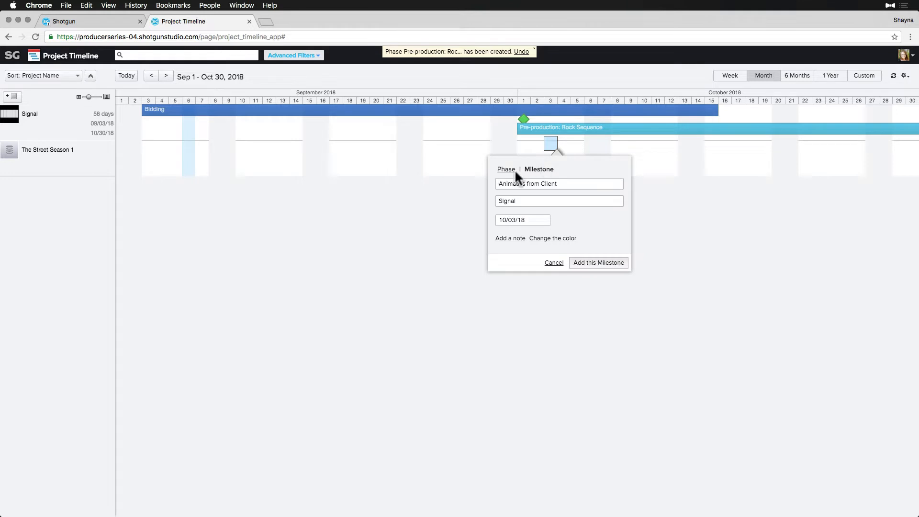
click(538, 238)
click(561, 248)
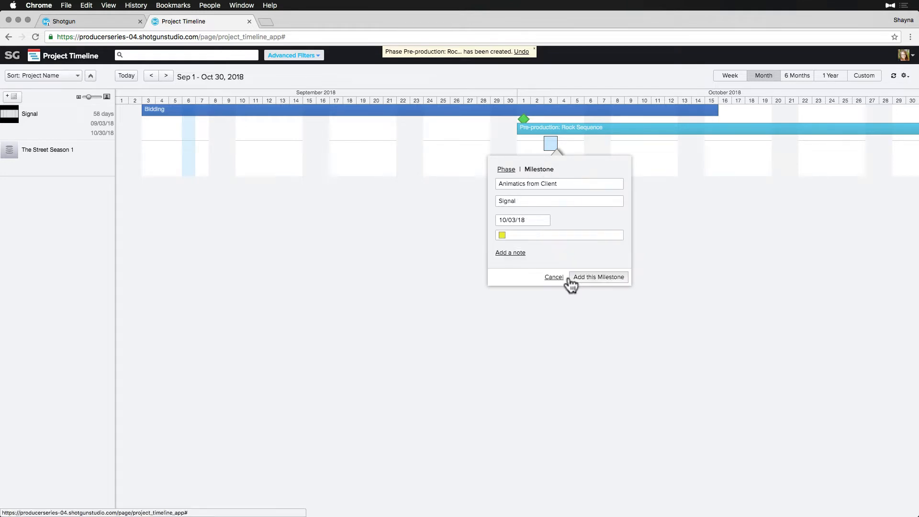
click(587, 277)
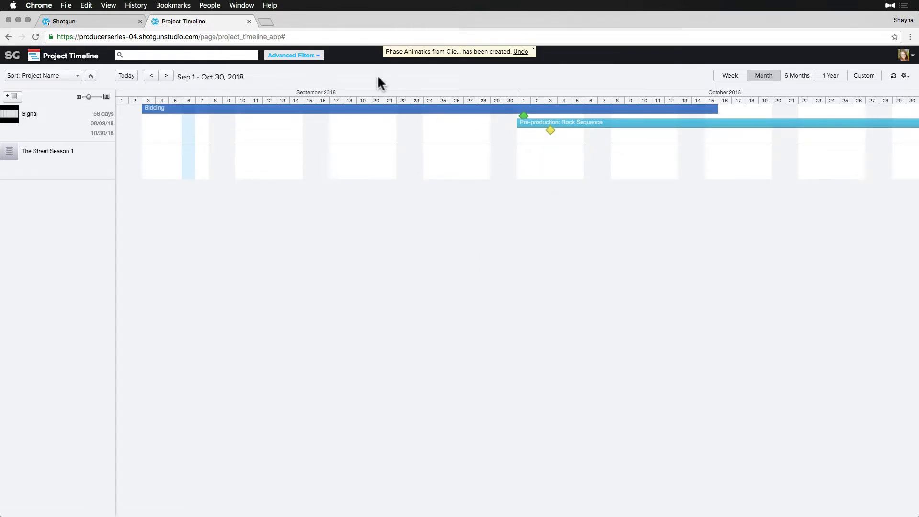
- Add a light green milestone named "Sequence Rock: Production Starts" to the Signal project on 11/01/18
click(166, 76)
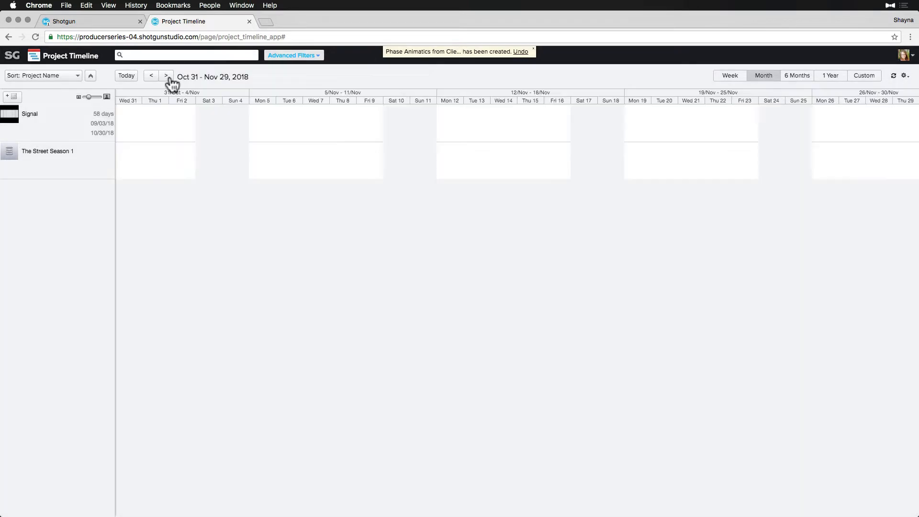
click(156, 128)
text(Se)
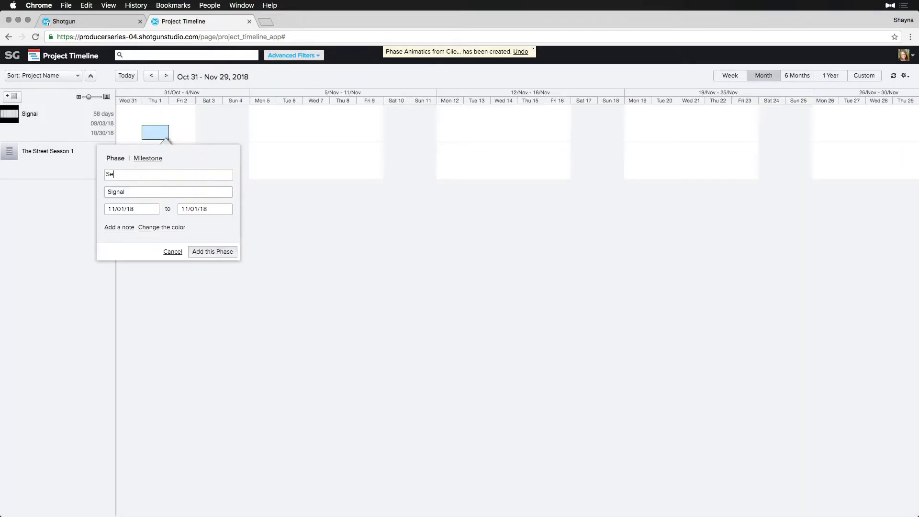
text(quence Rock: Production Starts)
click(143, 158)
click(161, 227)
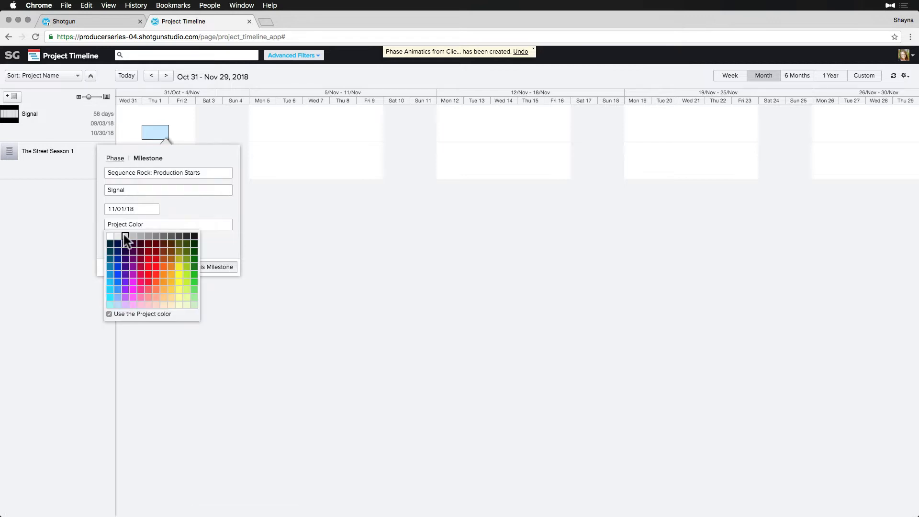
click(194, 297)
click(214, 262)
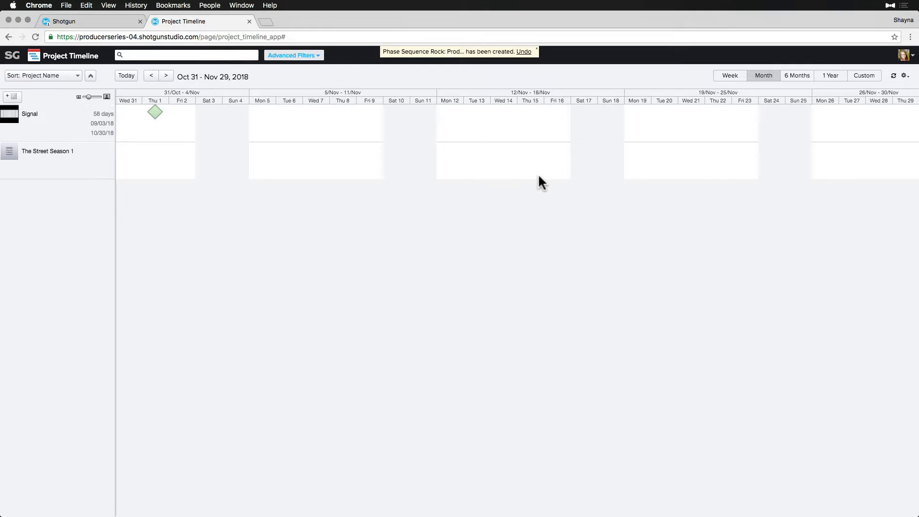
- In a six-month view with enlarged rows, add a purple Signal phase "Modeling: Rock Sequence" from 11/01/18 to 12/30/18
click(799, 77)
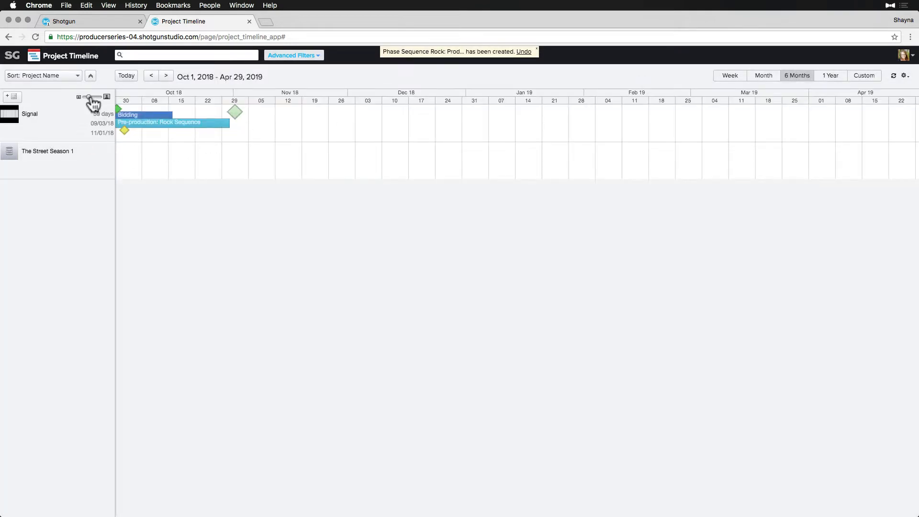
drag(89, 97, 99, 97)
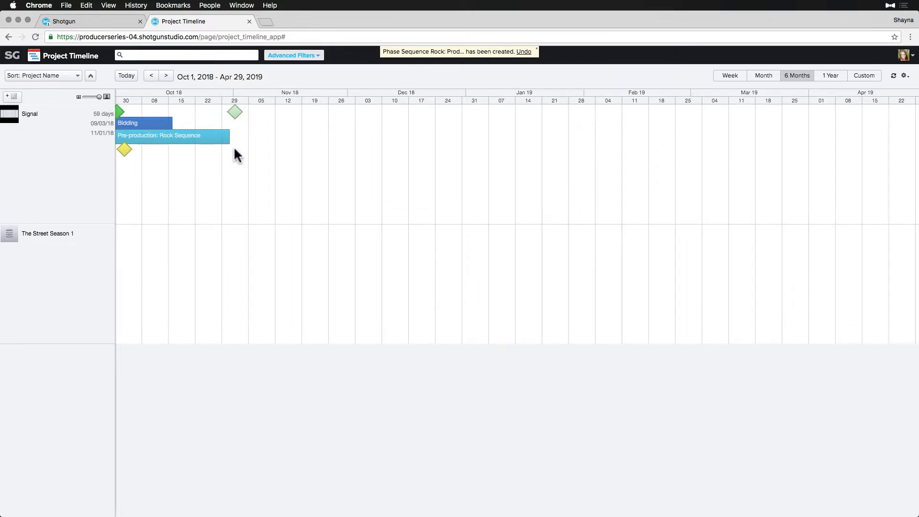
drag(234, 149, 457, 134)
text(Mo)
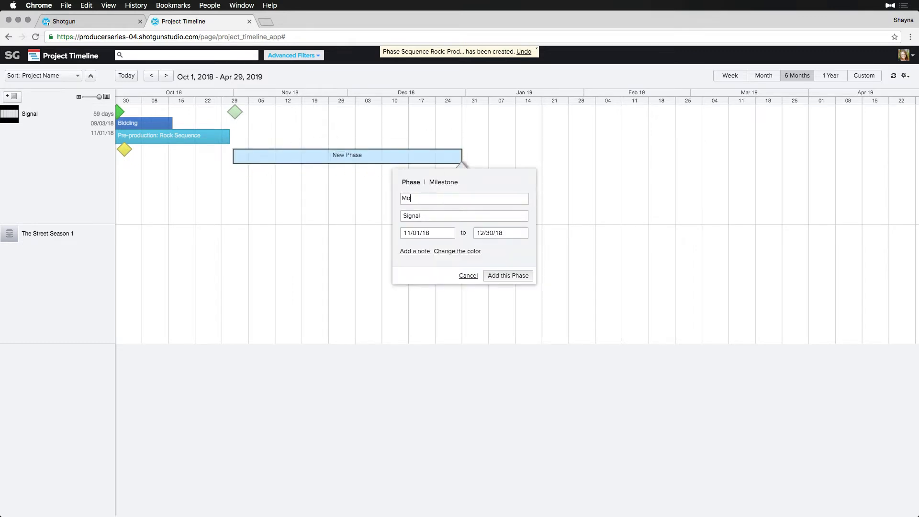
text(deling: Rock Sequence)
click(471, 252)
click(428, 293)
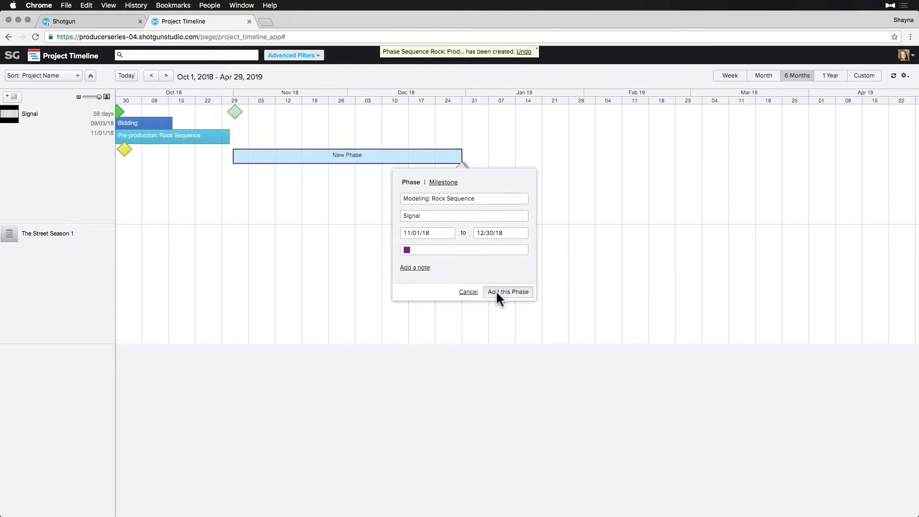
click(496, 290)
- Add a magenta milestone named "Deliver first Rock Asset: Rock_02" to the Signal project on 11/14/18
click(284, 147)
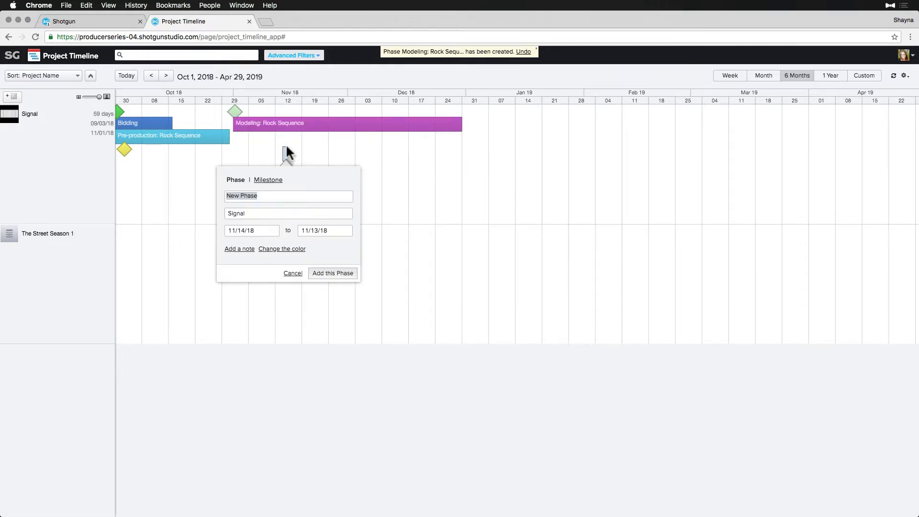
click(270, 180)
text(Deliver fir)
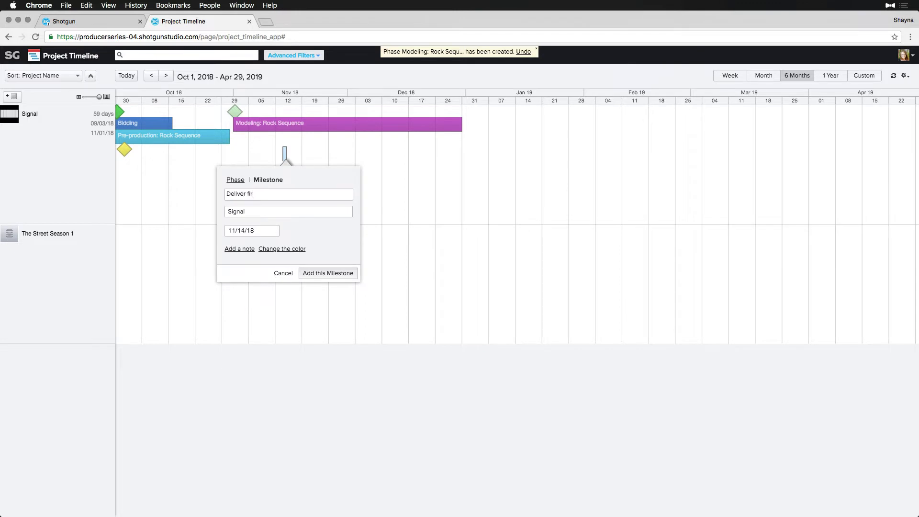
text(st Rock Asset: Rock_02)
click(281, 249)
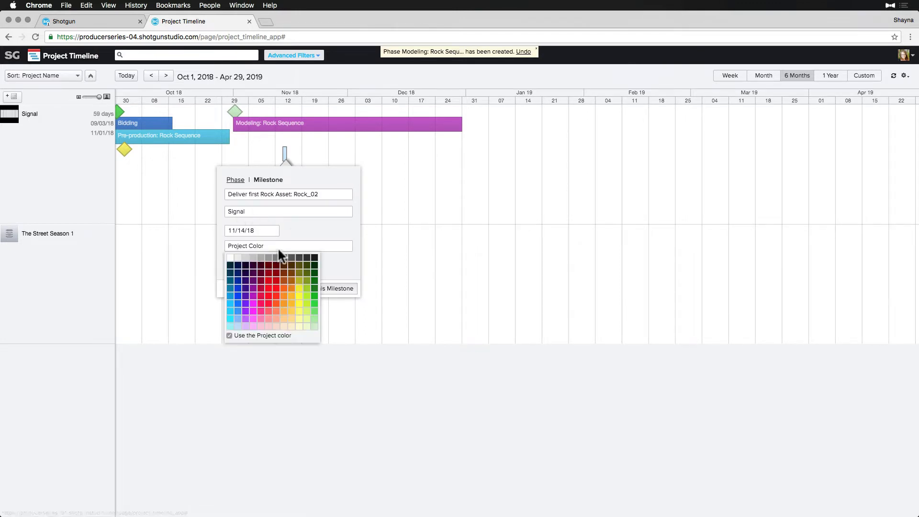
click(252, 311)
click(329, 288)
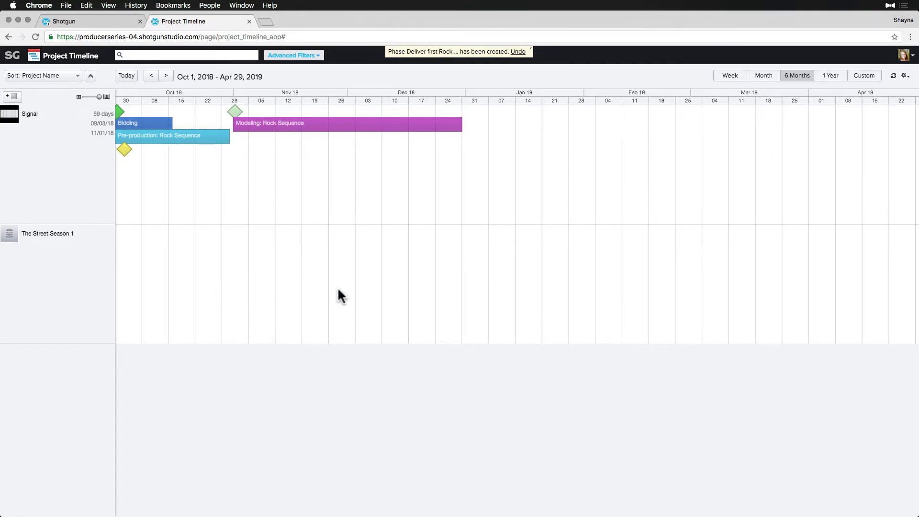
- Add an orange-red milestone named "Trailer 1 Shots Due" to the Signal project on 12/24/18
click(452, 146)
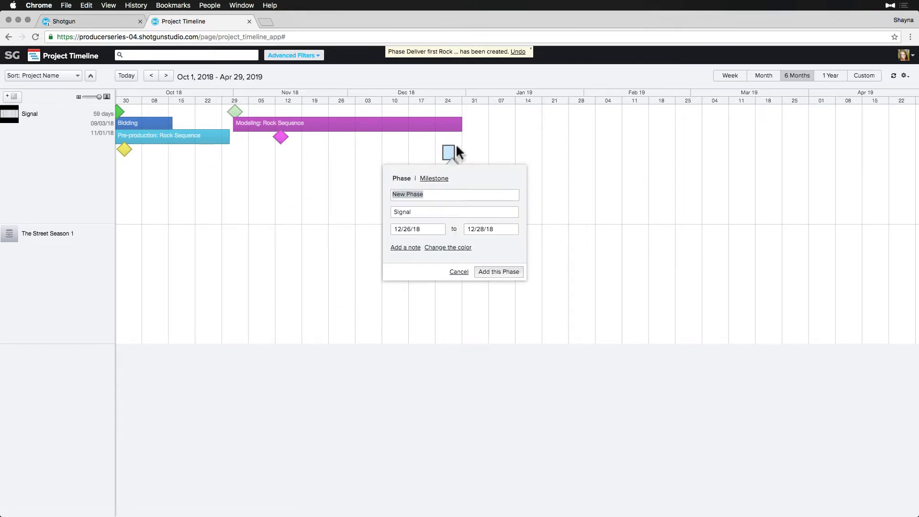
click(433, 178)
click(407, 229)
click(403, 290)
click(398, 192)
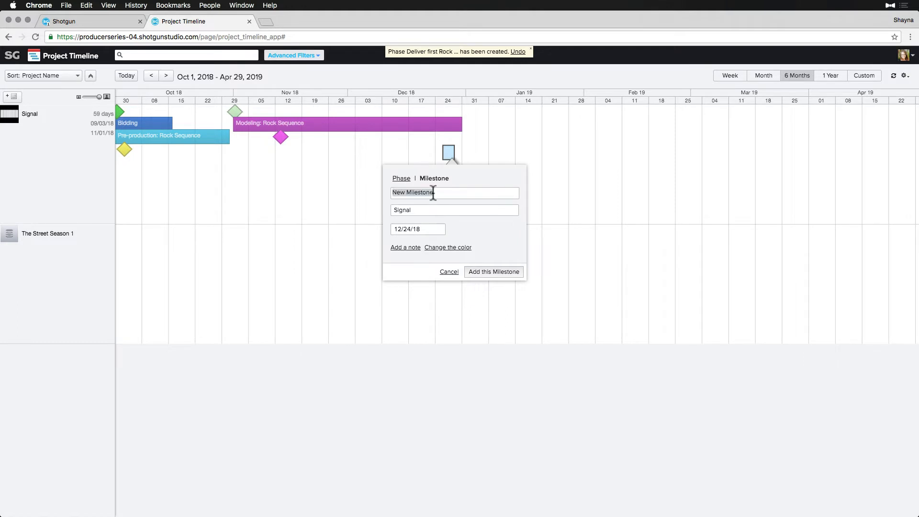
text(Trailer 1 Shots Due)
click(444, 246)
click(435, 301)
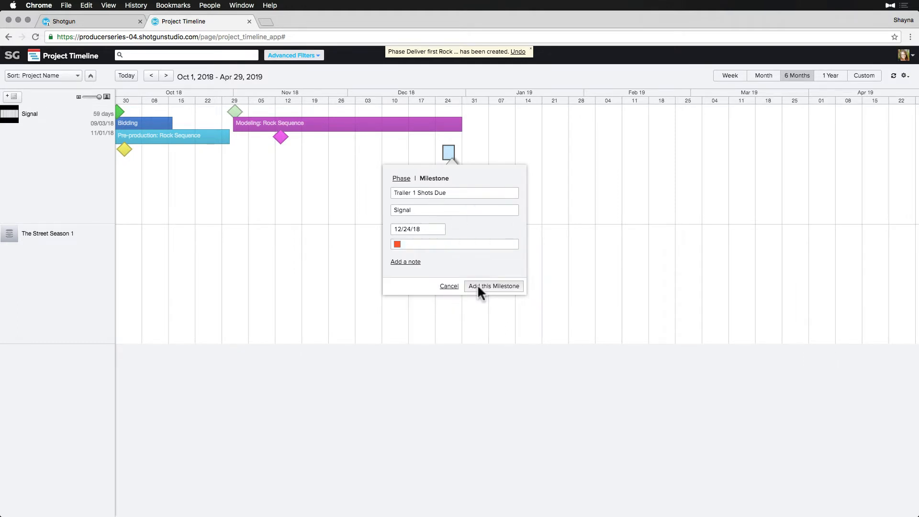
click(479, 287)
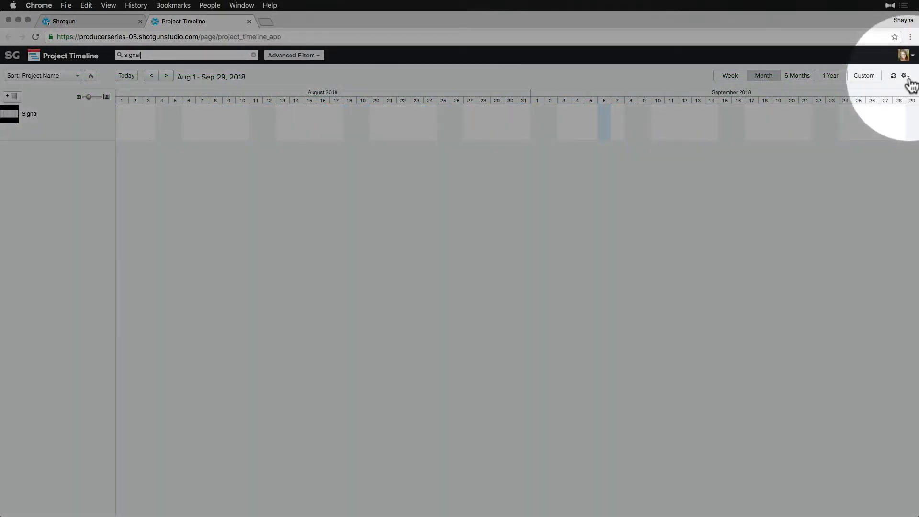
- Export the filtered Signal project's phases and open the downloaded CSV file in Excel
click(906, 79)
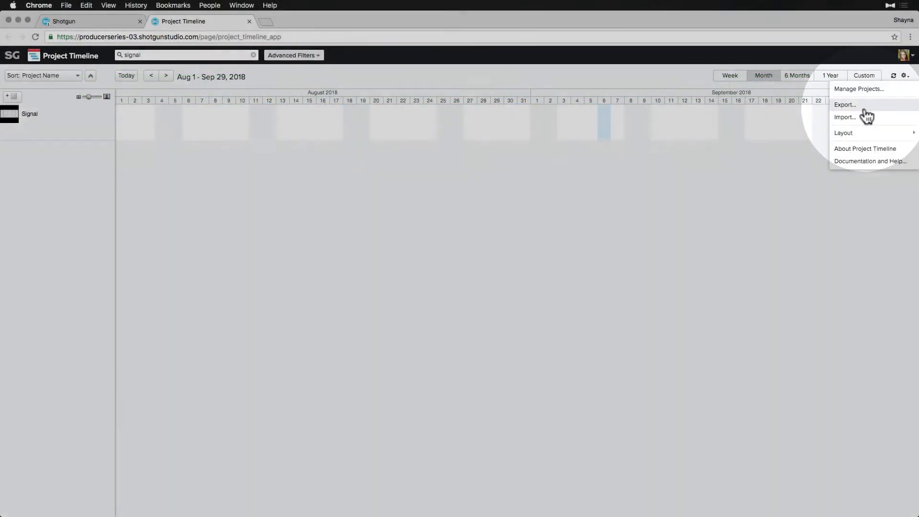
click(866, 116)
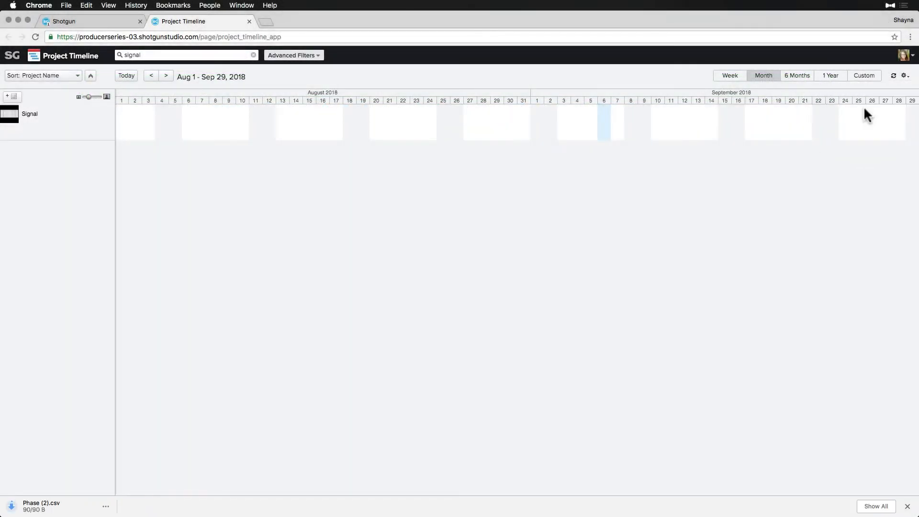
click(58, 506)
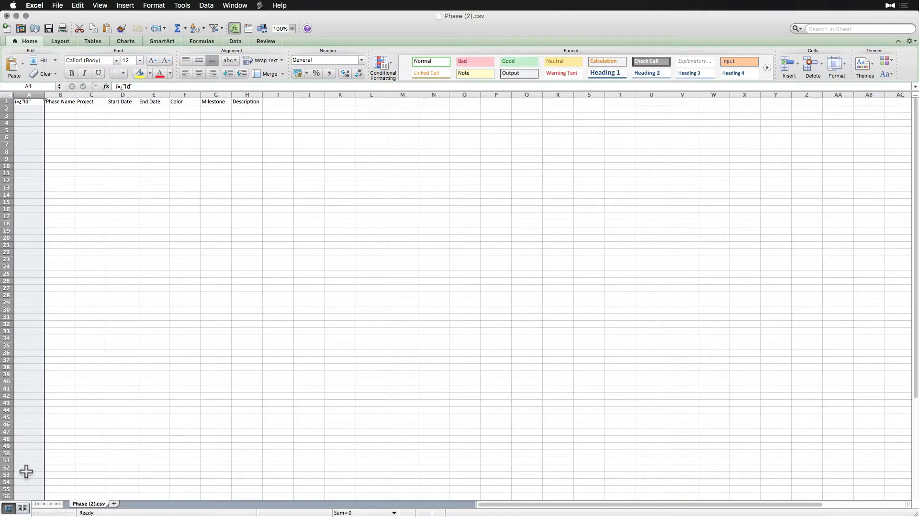
- Delete the Id column from the exported phase spreadsheet
click(29, 94)
right_click(29, 91)
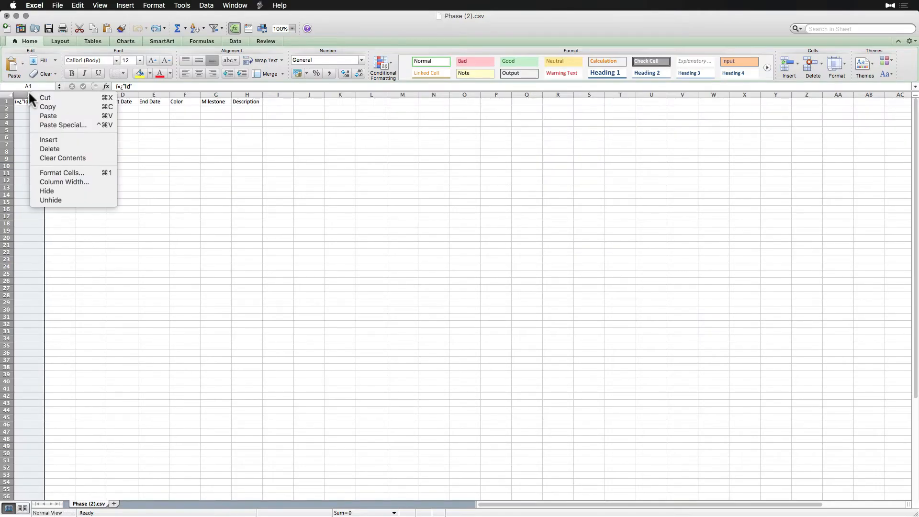
click(53, 149)
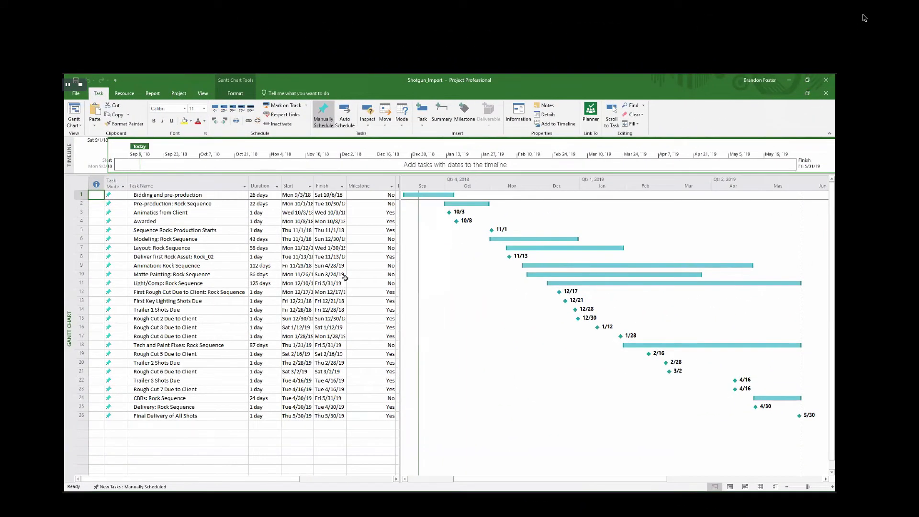
- Save the Microsoft Project schedule as a comma-delimited CSV file named Project_Timeline
click(85, 94)
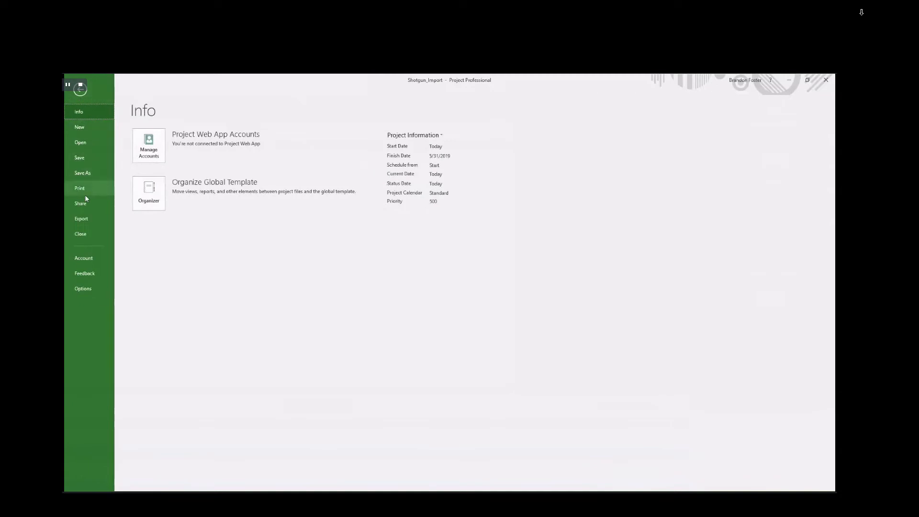
click(88, 175)
click(311, 144)
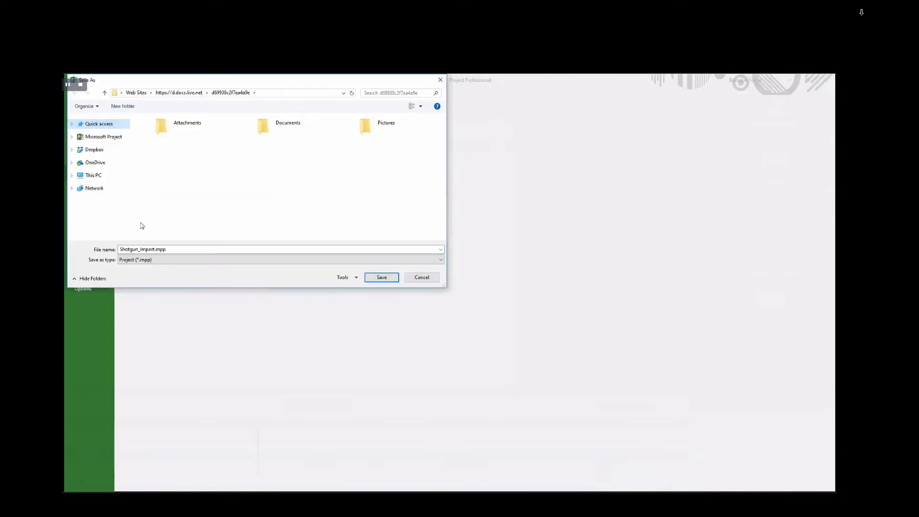
click(172, 249)
text(Project_Timeline)
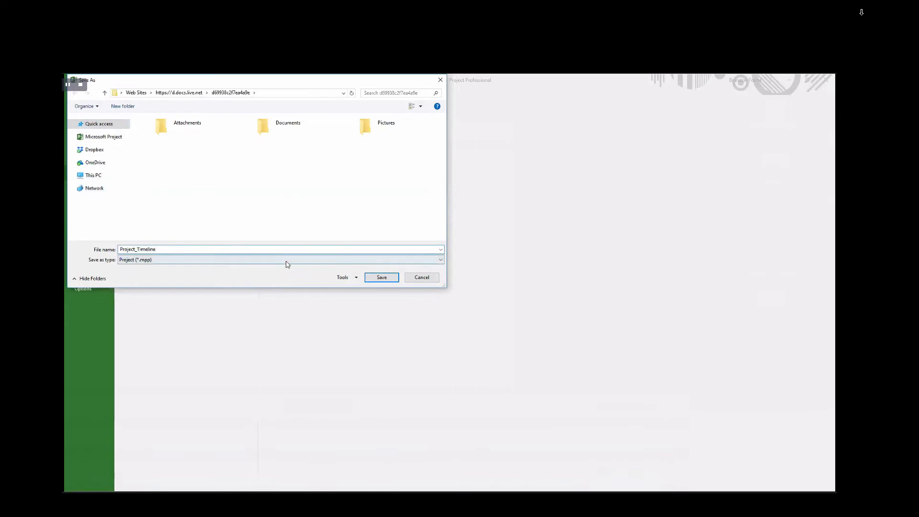
click(287, 264)
click(187, 319)
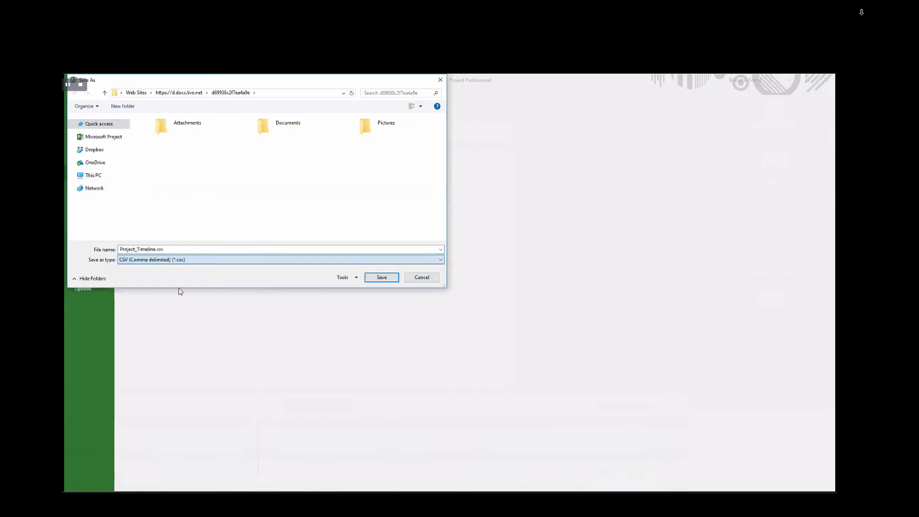
click(382, 277)
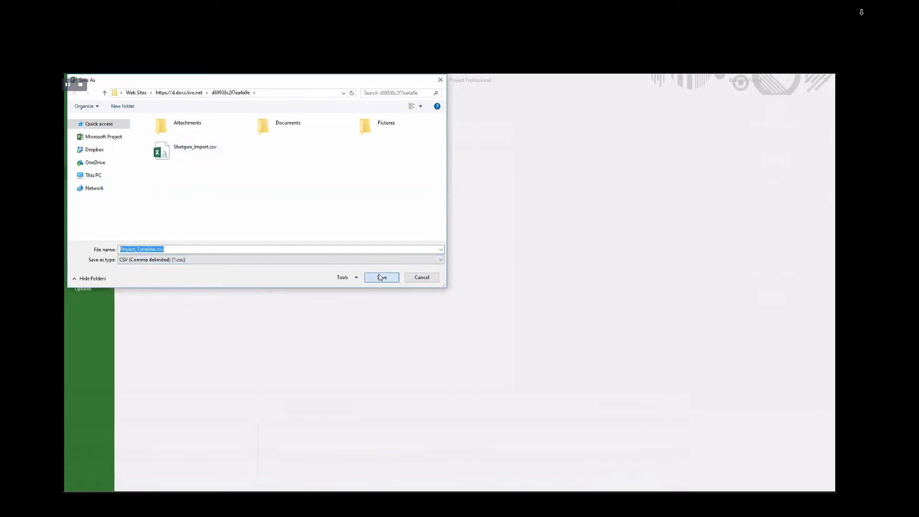
- Complete the Export Wizard using the existing Shotgun Map for the schedule data
click(432, 302)
click(483, 370)
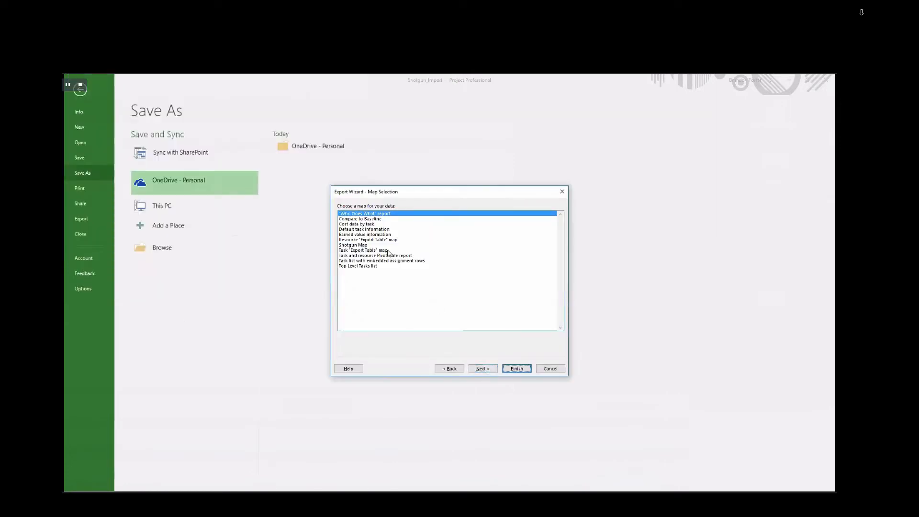
click(381, 246)
click(484, 370)
click(484, 370)
click(484, 369)
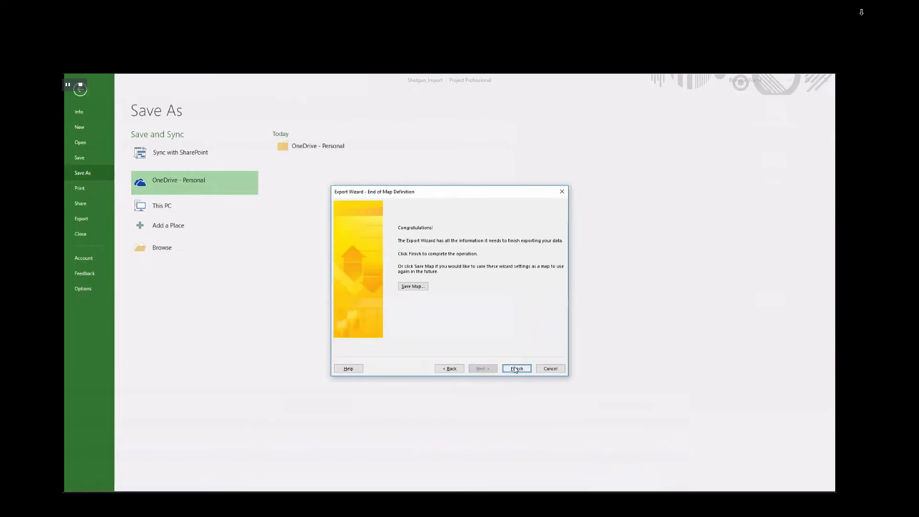
click(515, 369)
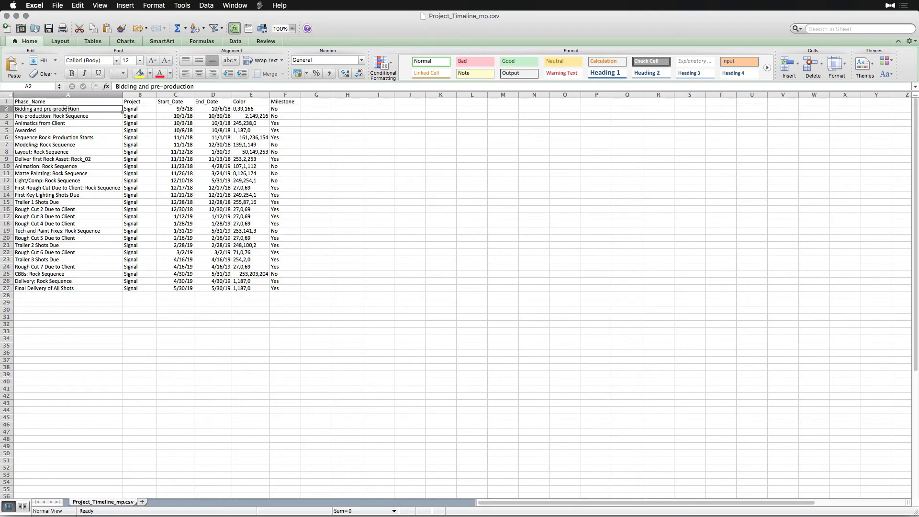
- In Excel, copy the data rows A2:F27 of Project_Timeline_mp.csv into project_timeline.csv below its header row
drag(68, 109, 280, 288)
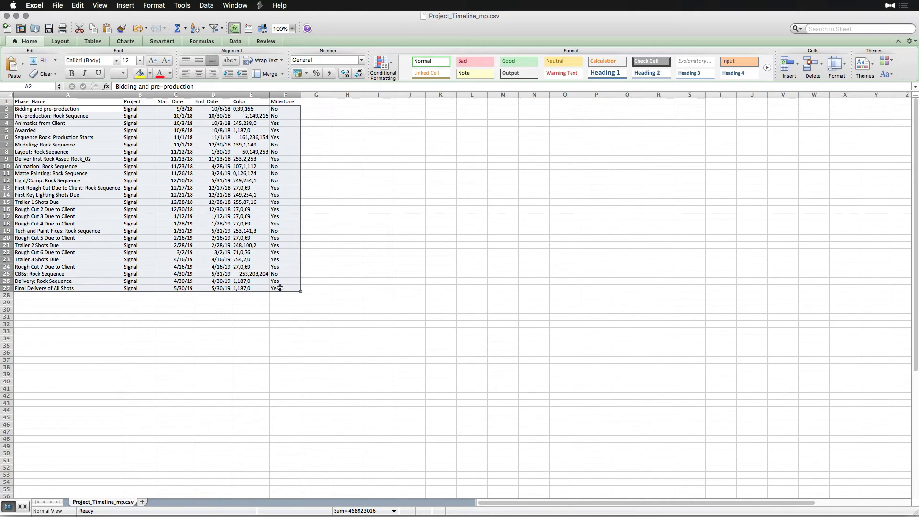
key(super+c)
key(super+grave)
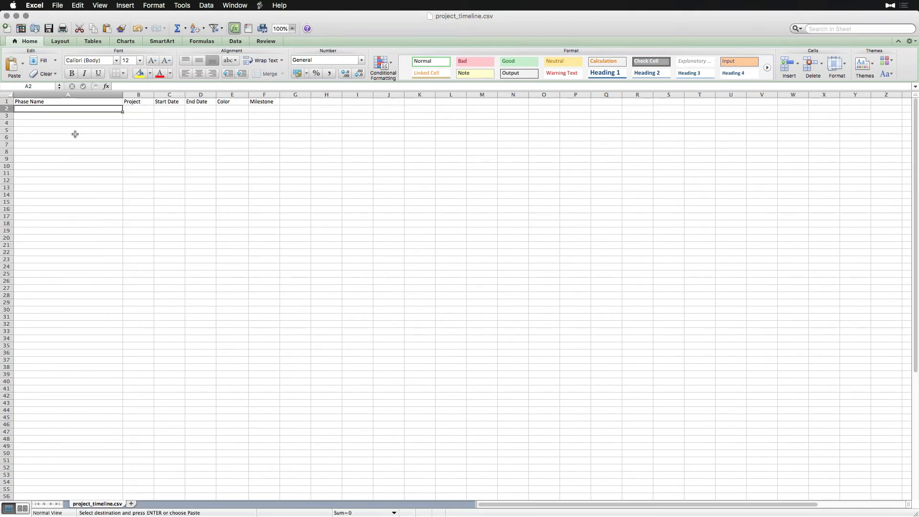
key(super+v)
- Replace every "No" in the sheet's Milestone column with an empty value
click(254, 109)
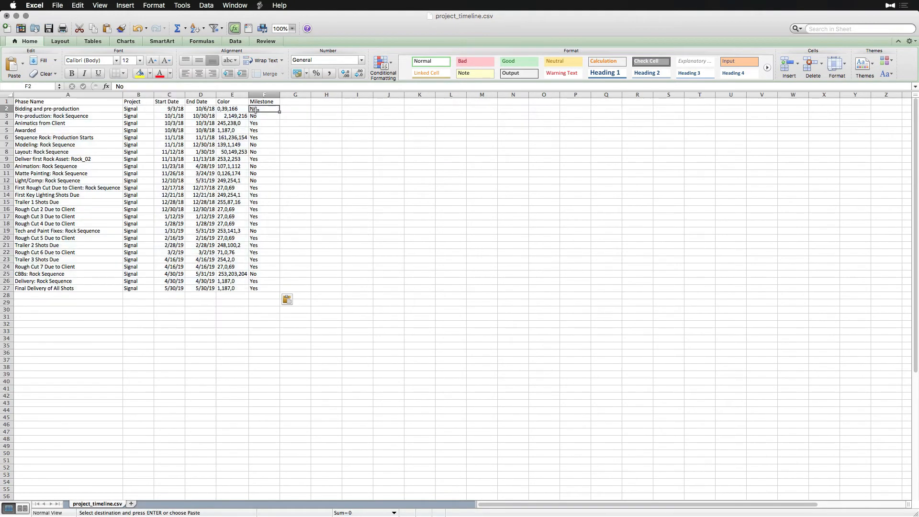
key(super+f)
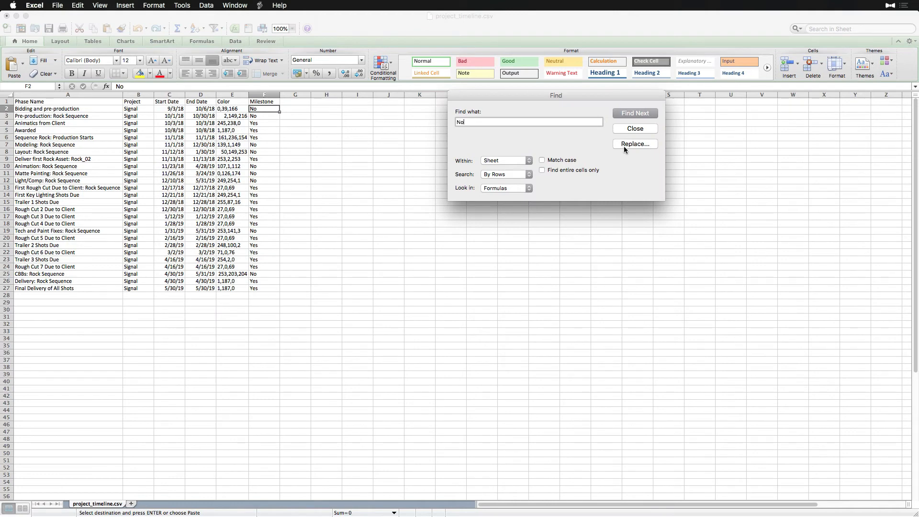
click(624, 145)
click(622, 160)
click(538, 281)
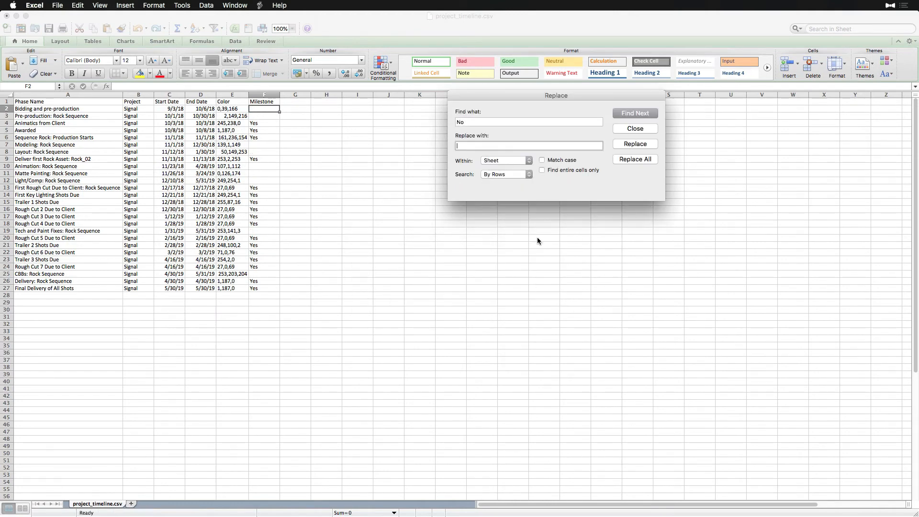
- Replace every "Yes" in the sheet's Milestone column with "x"
double_click(501, 121)
text(Yes)
click(587, 147)
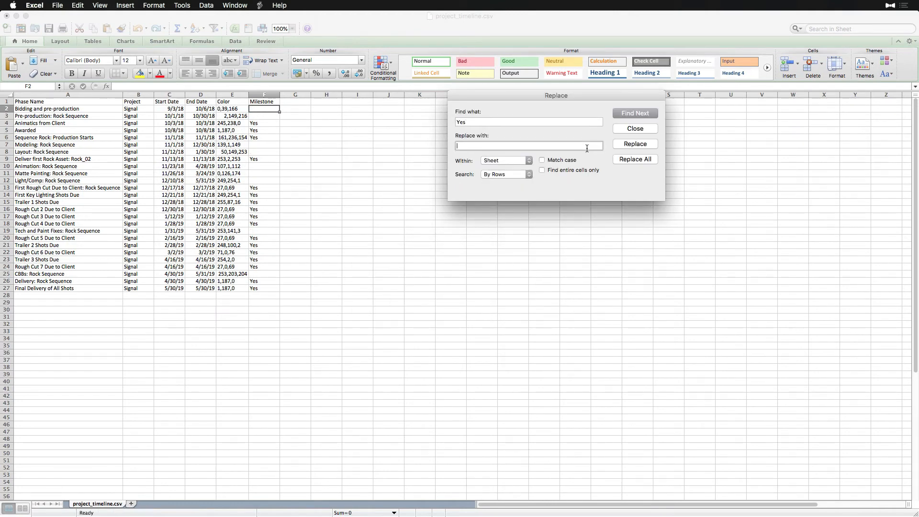
click(651, 159)
click(539, 280)
key(Escape)
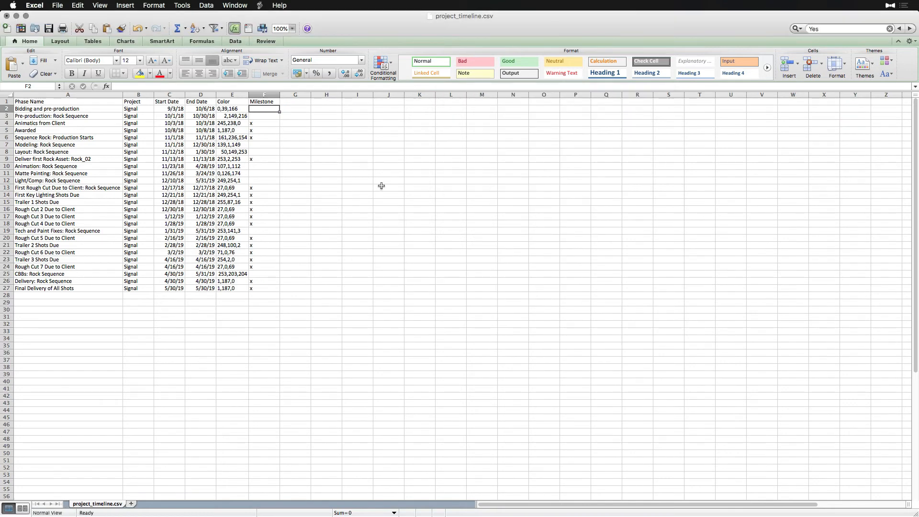
- Copy the whole table including headers and paste it into the Bulk Phase Import of Shotgun's Project Timeline in Chrome
drag(76, 102, 257, 287)
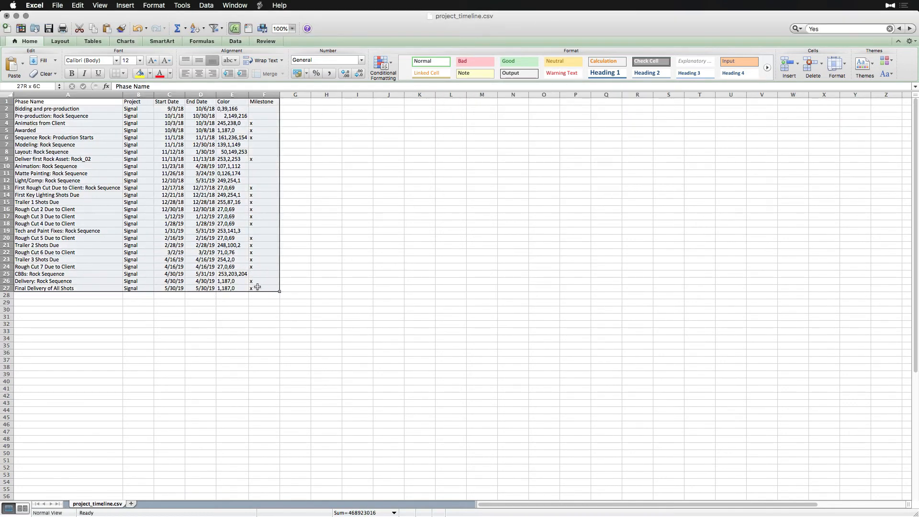
key(super+c)
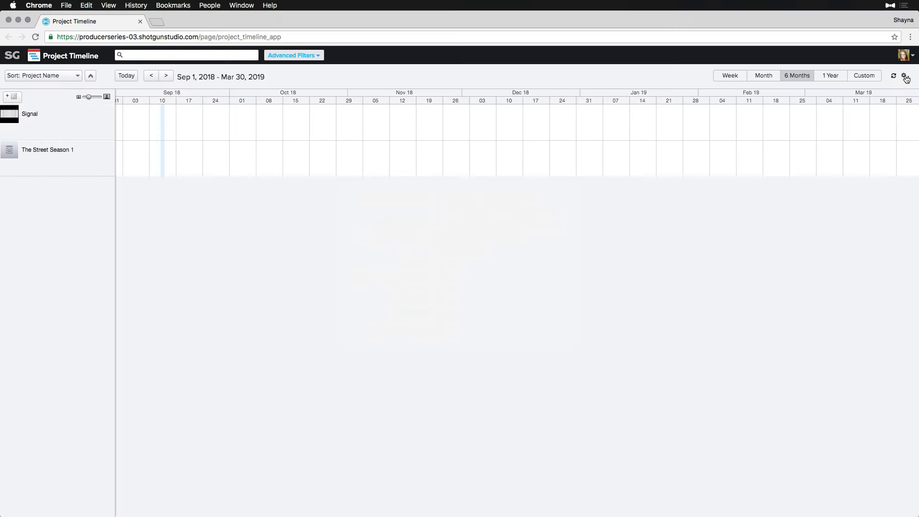
click(904, 77)
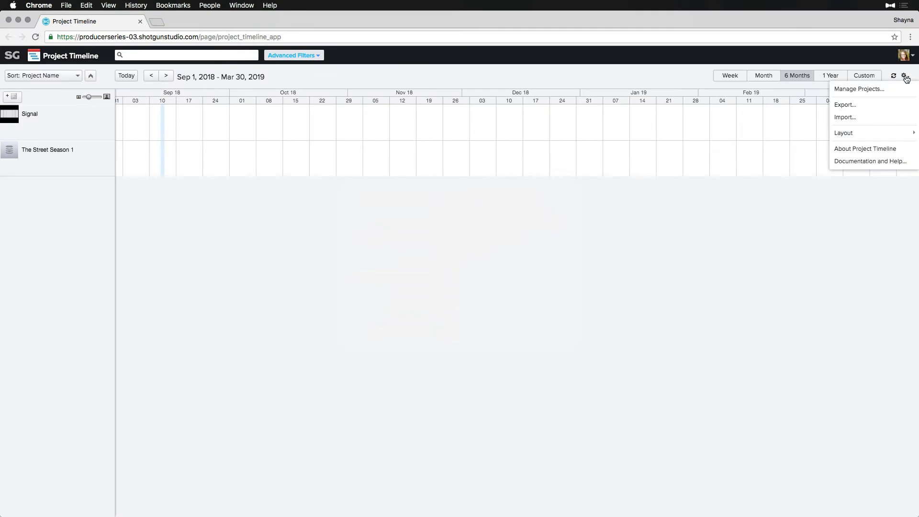
click(845, 117)
key(super+v)
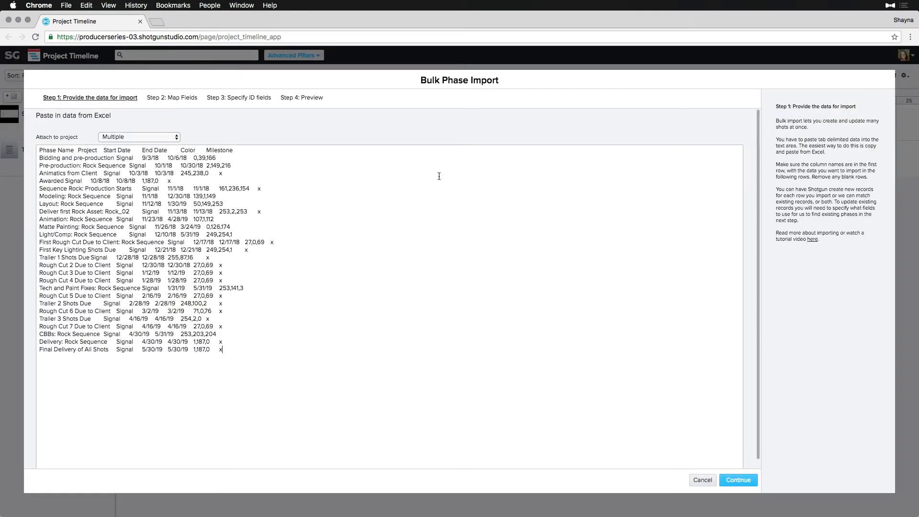
- Accept the default column mapping and ID field settings, and import the previewed phases into the Signal project
click(731, 482)
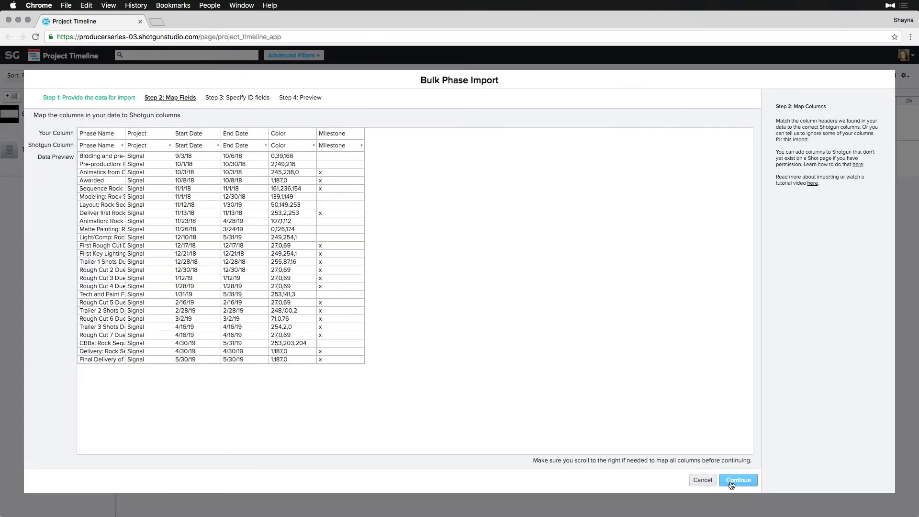
click(731, 481)
click(731, 481)
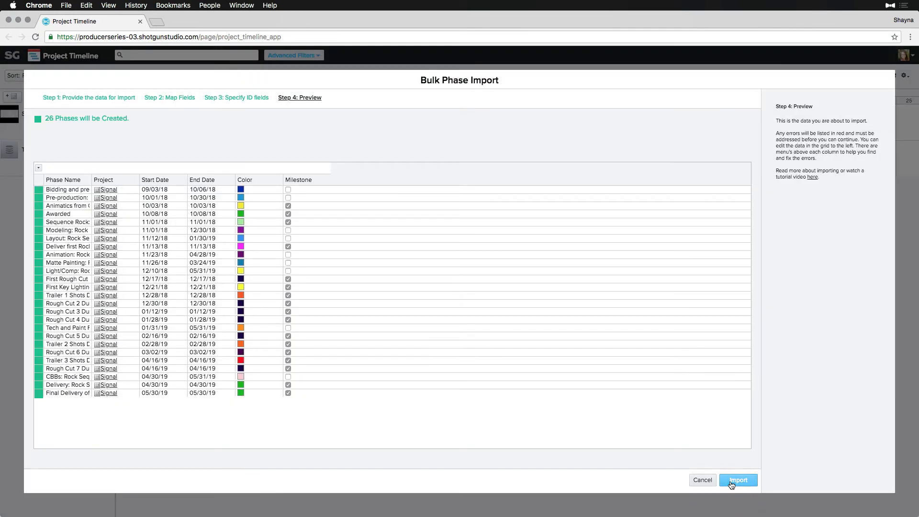
click(731, 481)
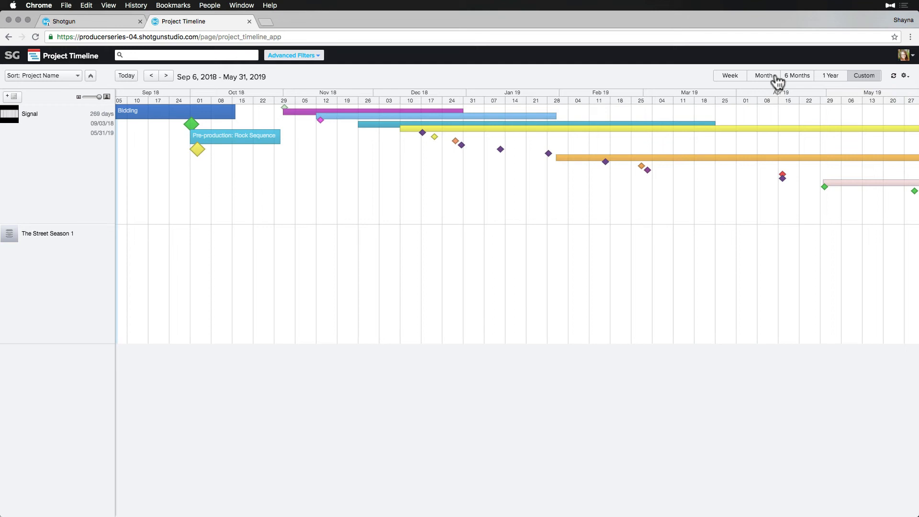
- Set the timeline's custom date range from Today to 05/31/19 and save the changes to the current layout
click(859, 77)
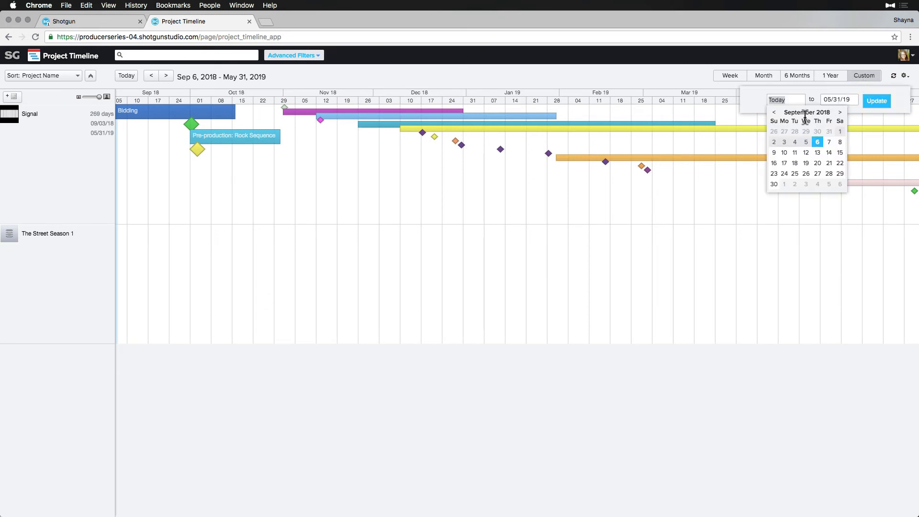
click(848, 99)
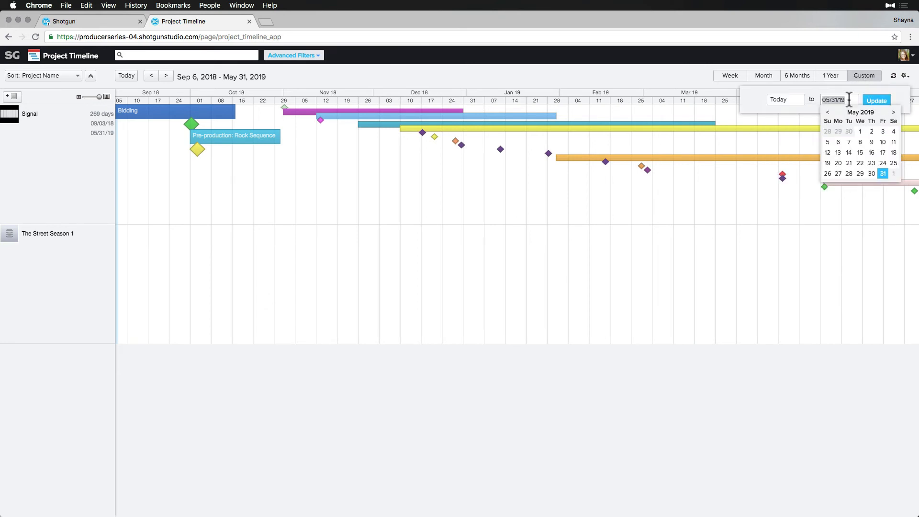
click(877, 100)
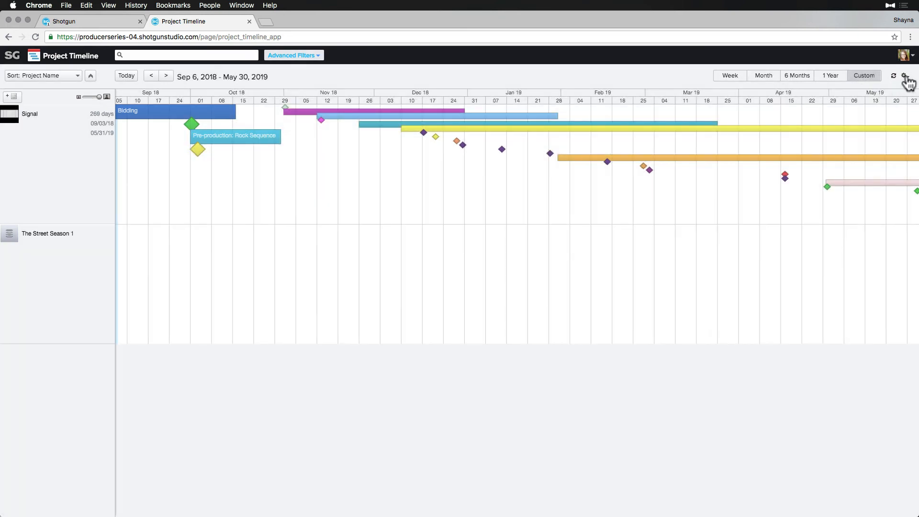
click(904, 77)
mouse_move(869, 134)
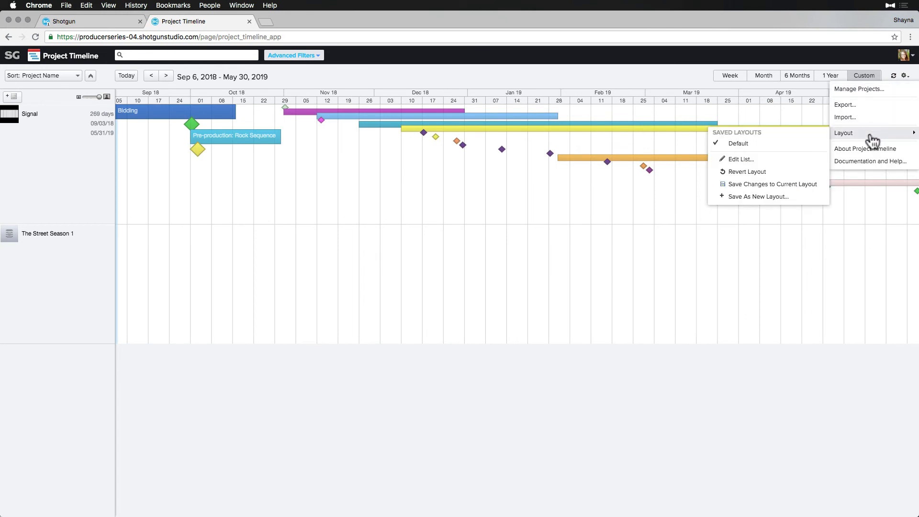
click(765, 184)
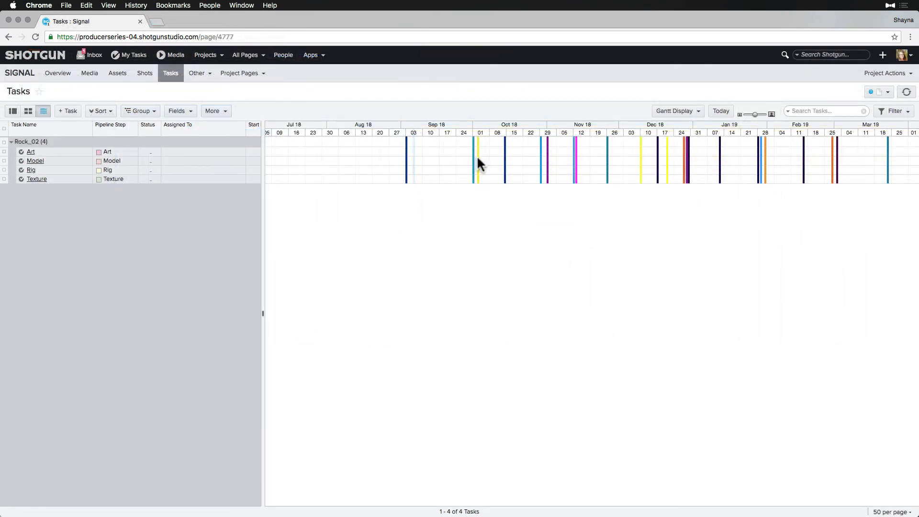
- Inspect the milestone markers in the Signal Tasks Gantt chart, including Animatics from Client, and open the project's Phases page
mouse_move(478, 158)
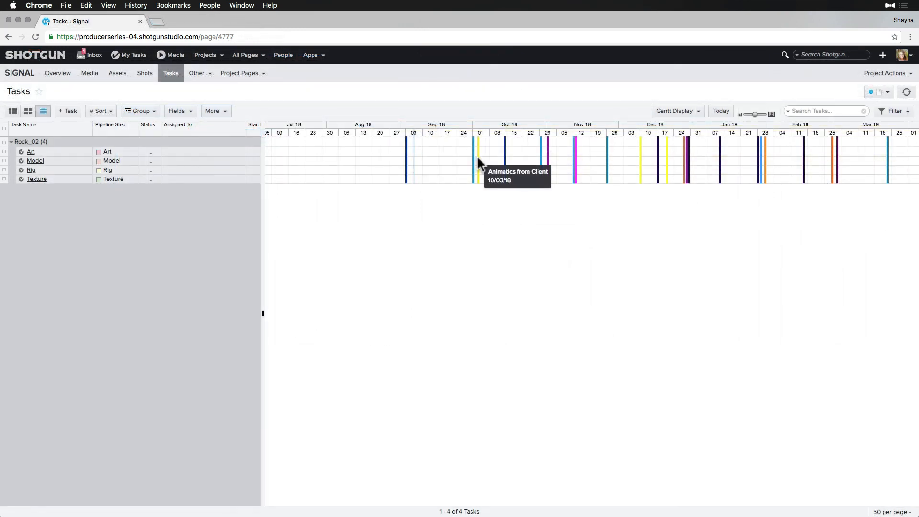
scroll(478, 160, right, 3)
click(197, 72)
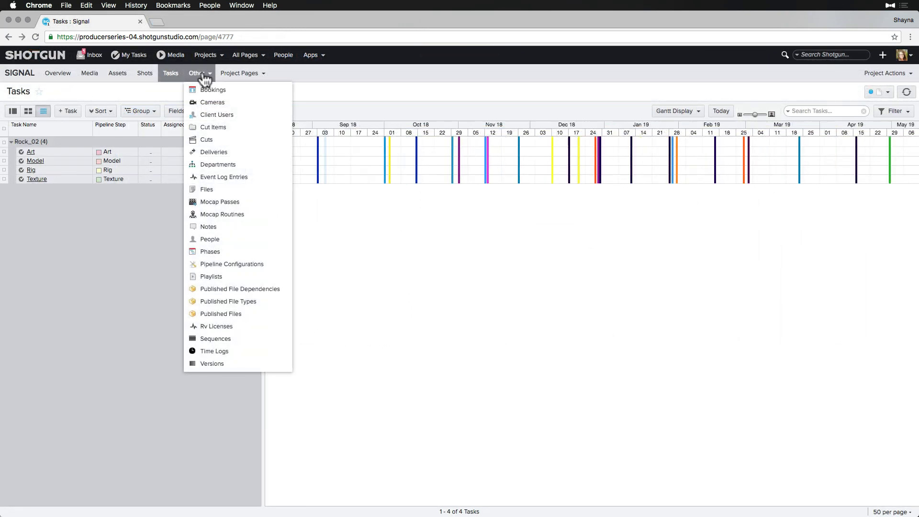
click(219, 252)
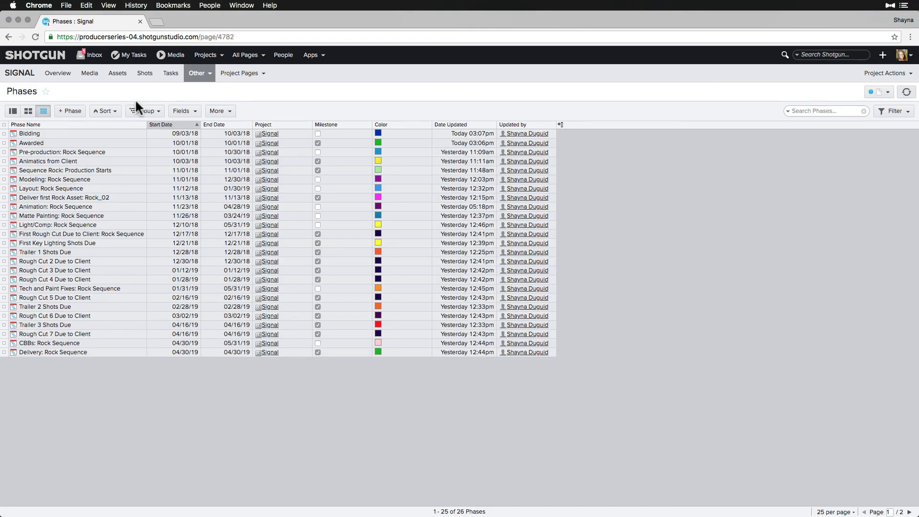
- Rename the Bidding phase to "Bidding and pre-production" and set its end date to 10/06/18
click(100, 134)
text(and pre-production)
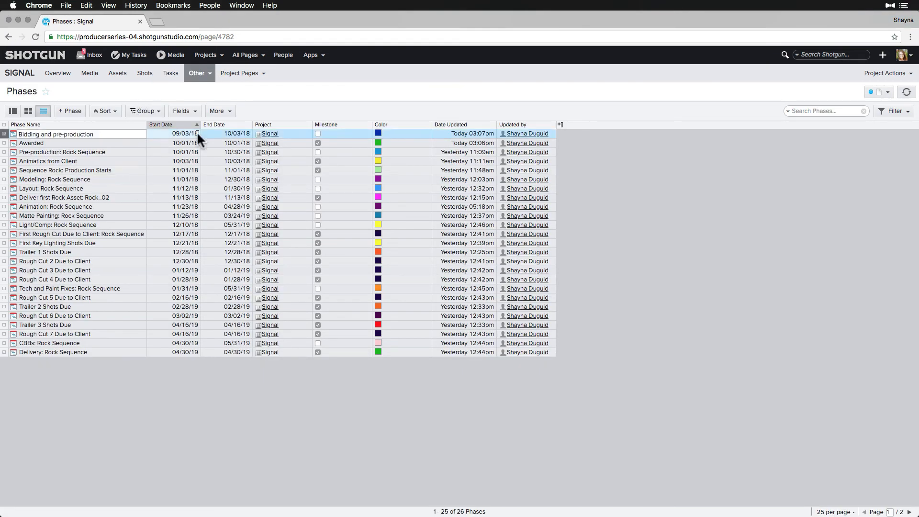
click(239, 134)
click(273, 164)
- Set the Awarded milestone's start date to 10/08/18
click(186, 142)
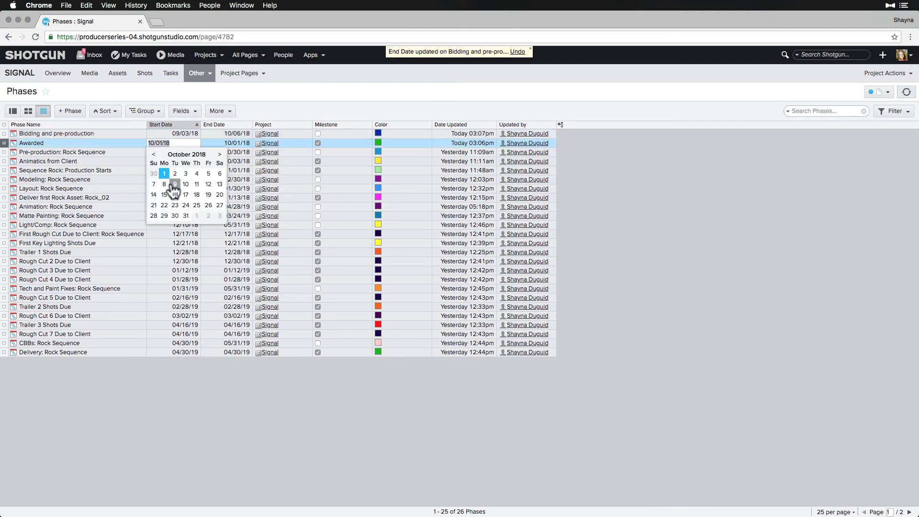
click(166, 184)
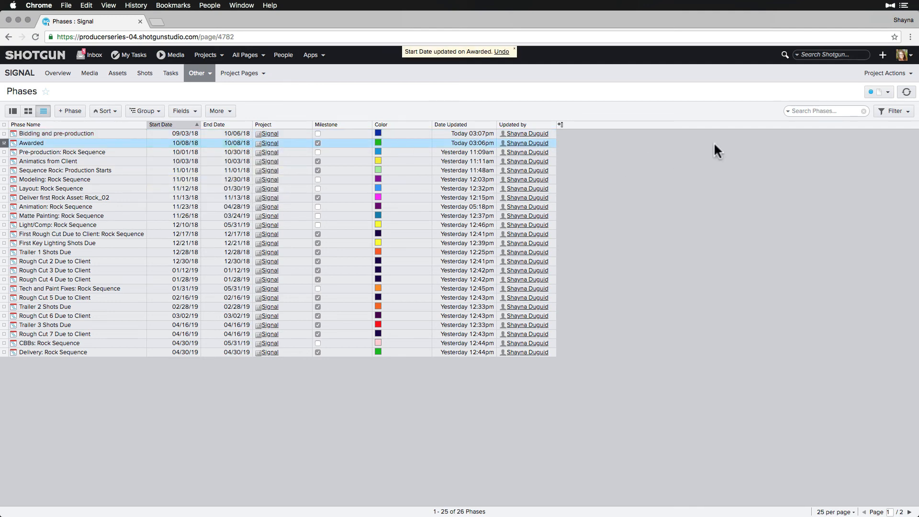
- Filter the Phases page by the saved Milestones filter and group the entries by Start Date, by week
click(893, 111)
click(790, 148)
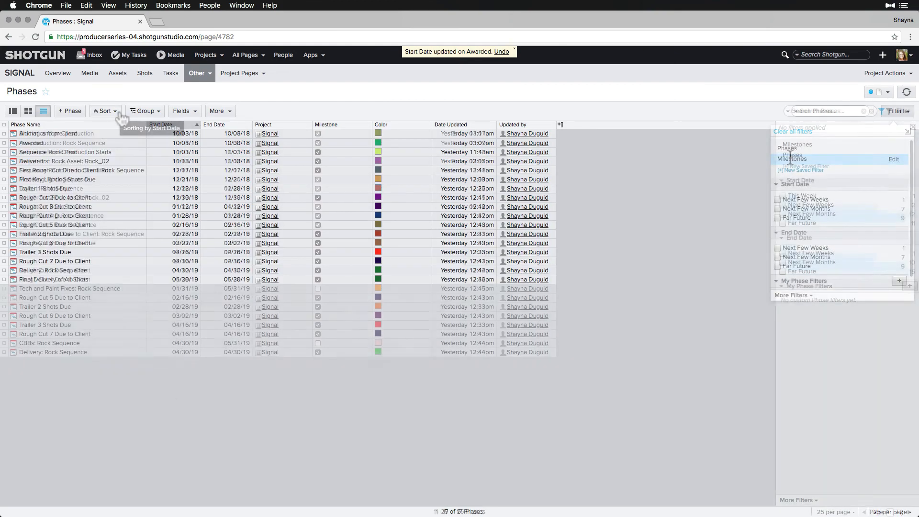
click(105, 111)
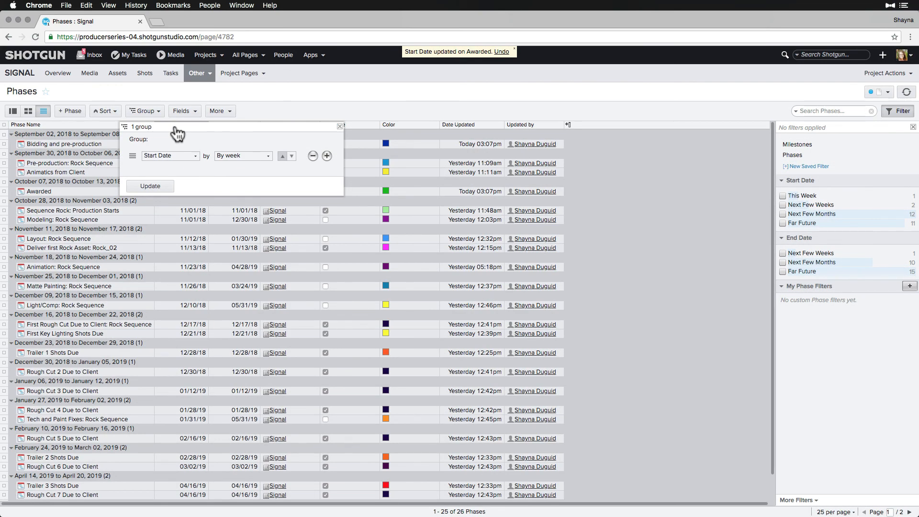
click(339, 126)
- Apply the saved Phases filter to the weekly grouped list, and switch it to the Milestones filter
click(792, 154)
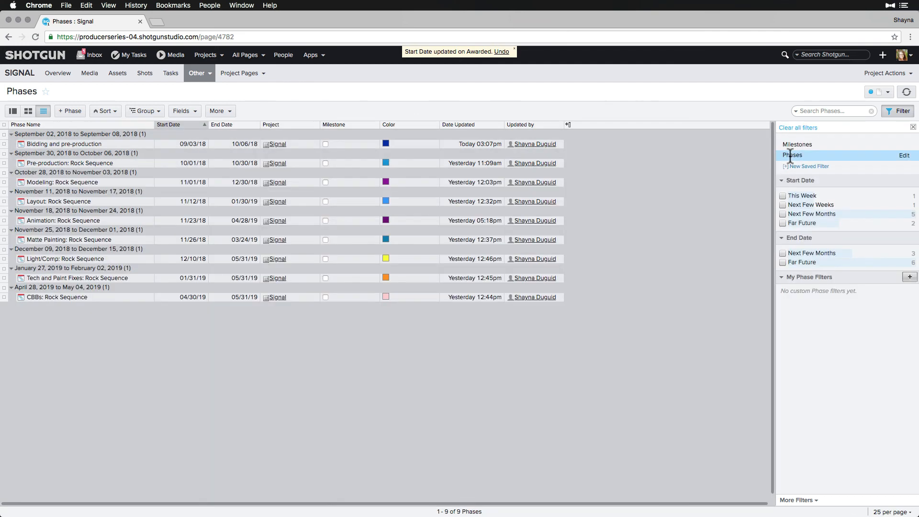
click(788, 145)
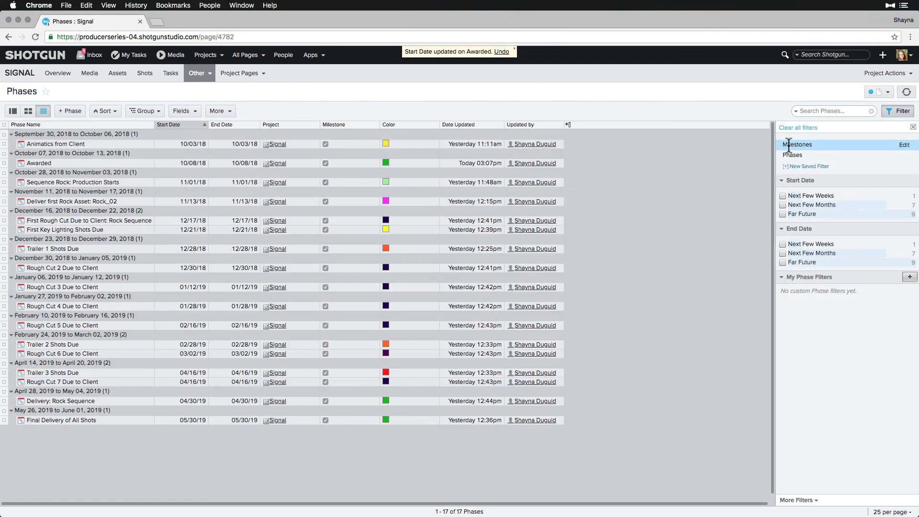